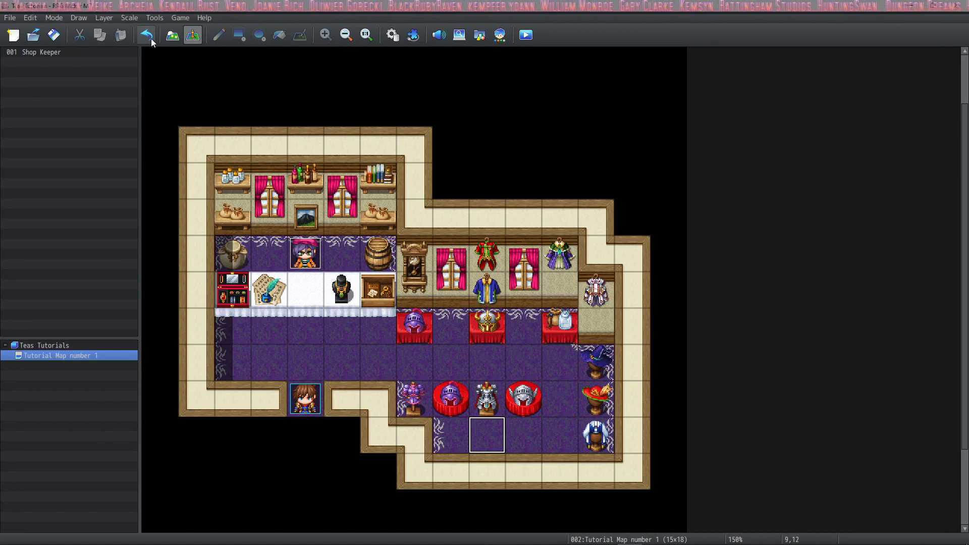
Step: Create event 'Customer number 1' on the floor tile with note 'You guys rock!!!' and a second page
{"action": "left_click", "coordinate": [173, 36]}
{"action": "left_click", "coordinate": [192, 35]}
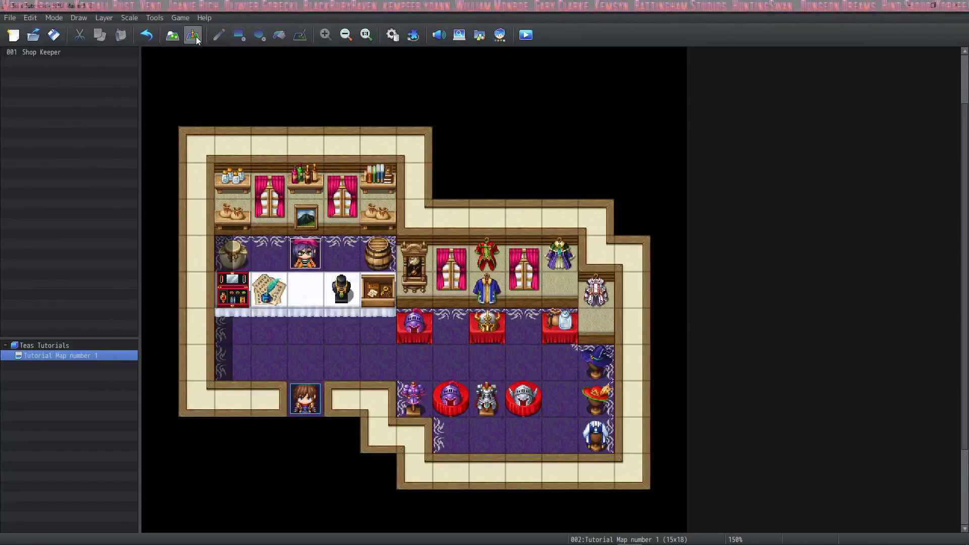
{"action": "double_click", "coordinate": [492, 437]}
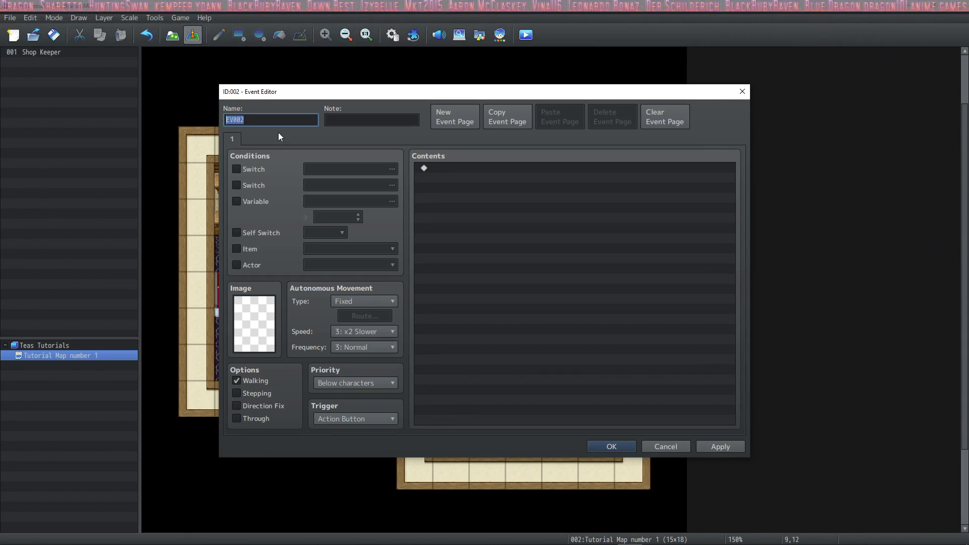
{"action": "type", "text": "Customer number 1"}
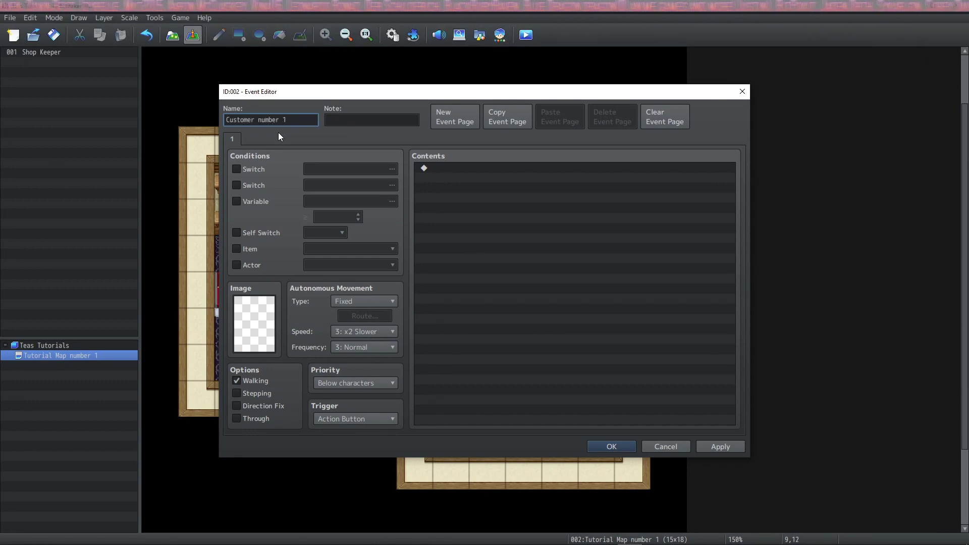
{"action": "key", "text": "Tab"}
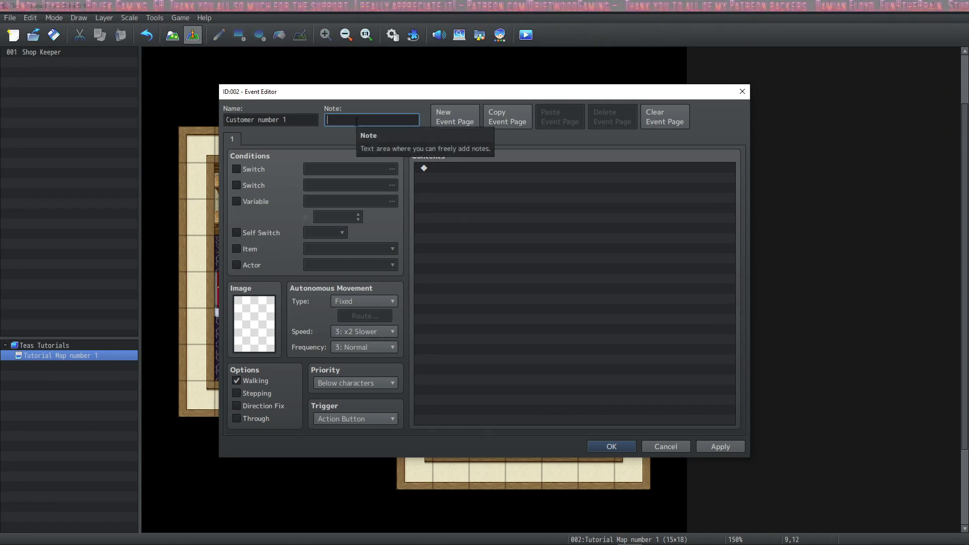
{"action": "type", "text": "You guys rock!!!"}
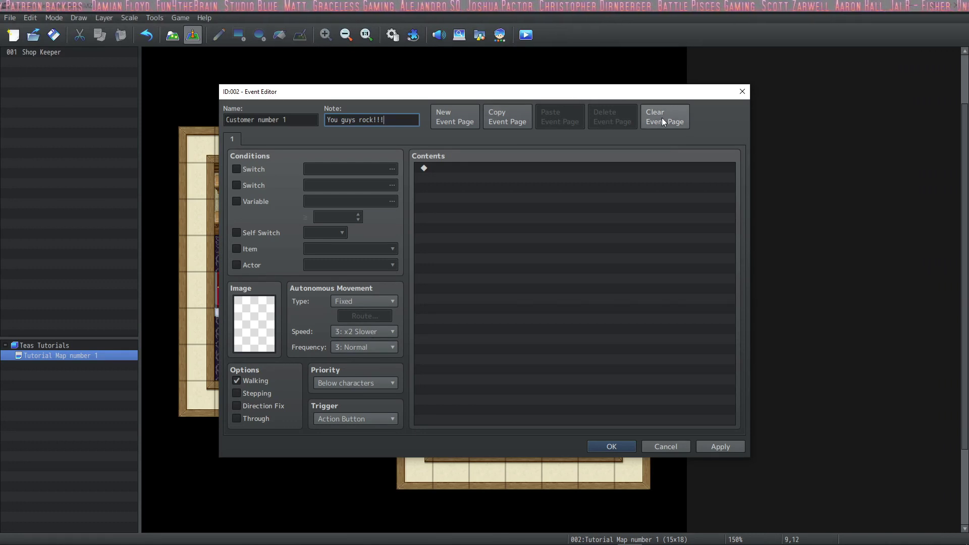
{"action": "left_click", "coordinate": [462, 120]}
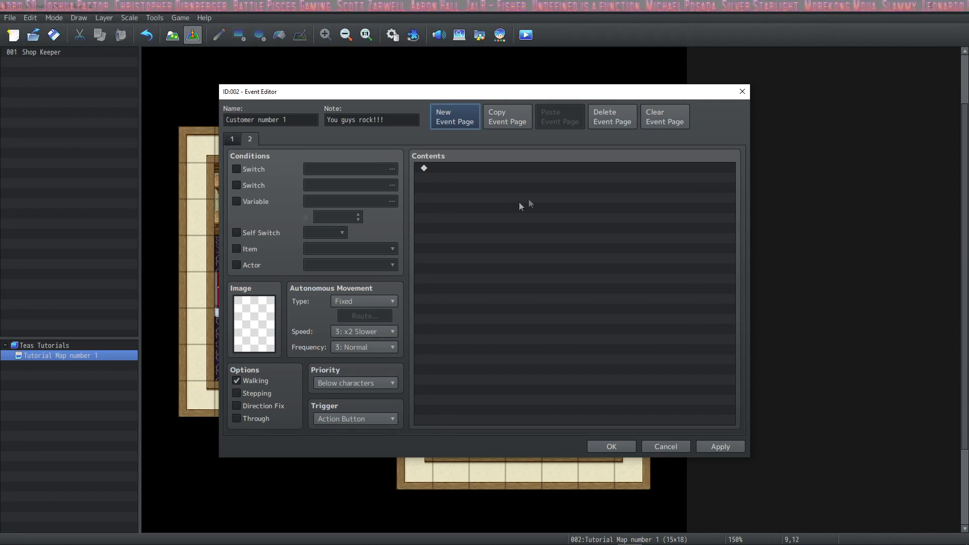
{"action": "double_click", "coordinate": [497, 171]}
{"action": "left_click", "coordinate": [497, 170]}
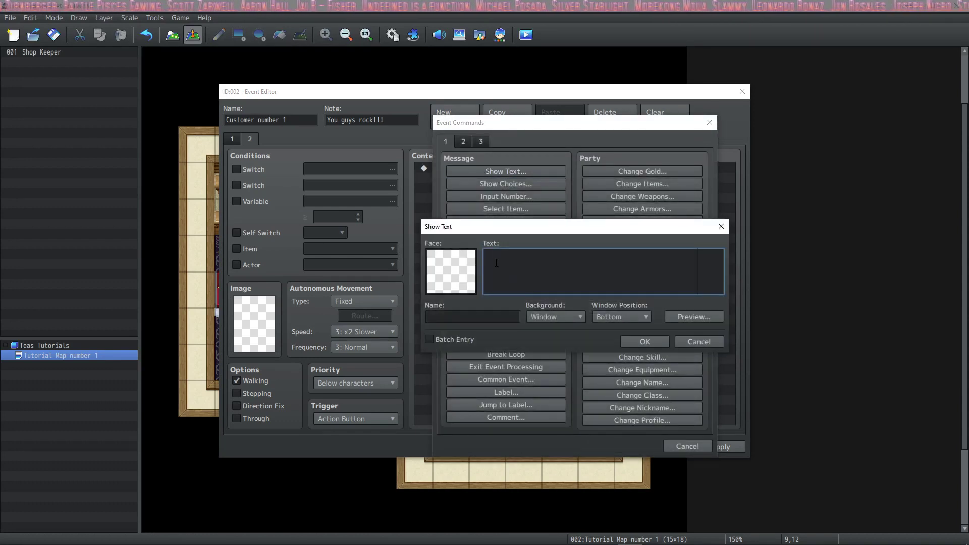
{"action": "type", "text": "kjbkxjvbksj"}
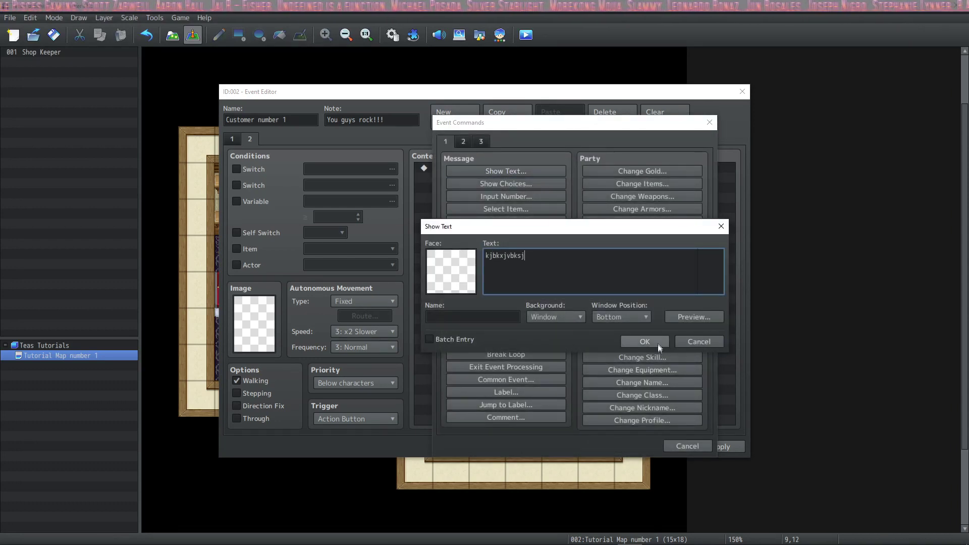
{"action": "left_click", "coordinate": [657, 342]}
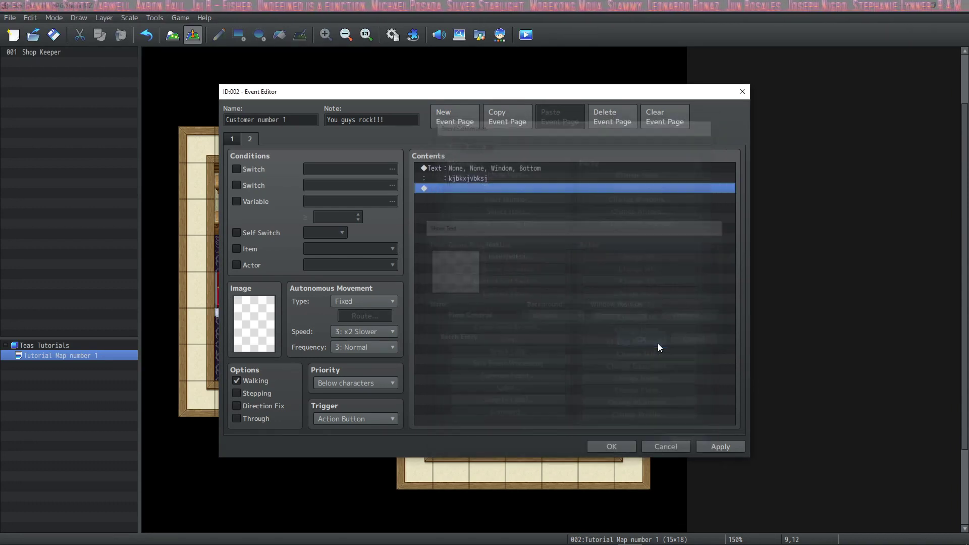
{"action": "left_click", "coordinate": [510, 119]}
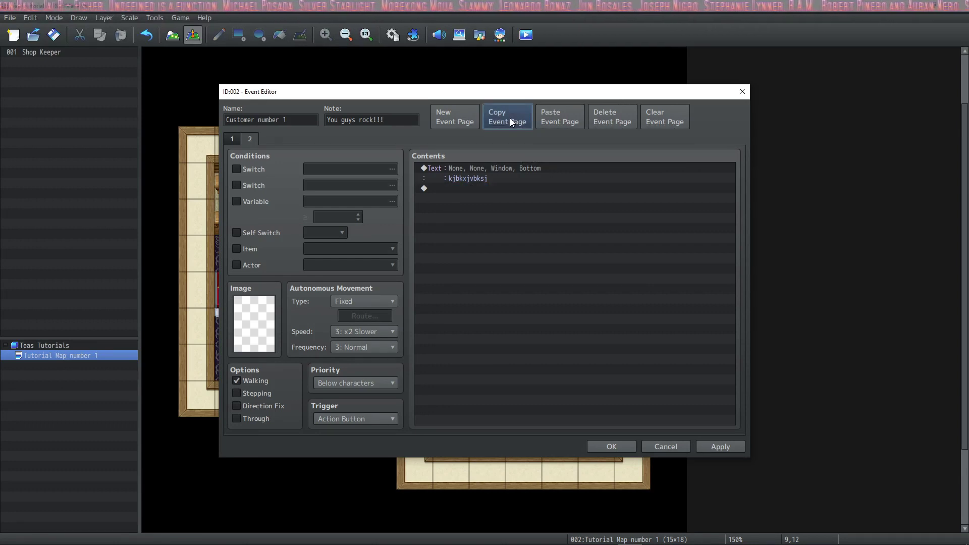
{"action": "left_click", "coordinate": [555, 118]}
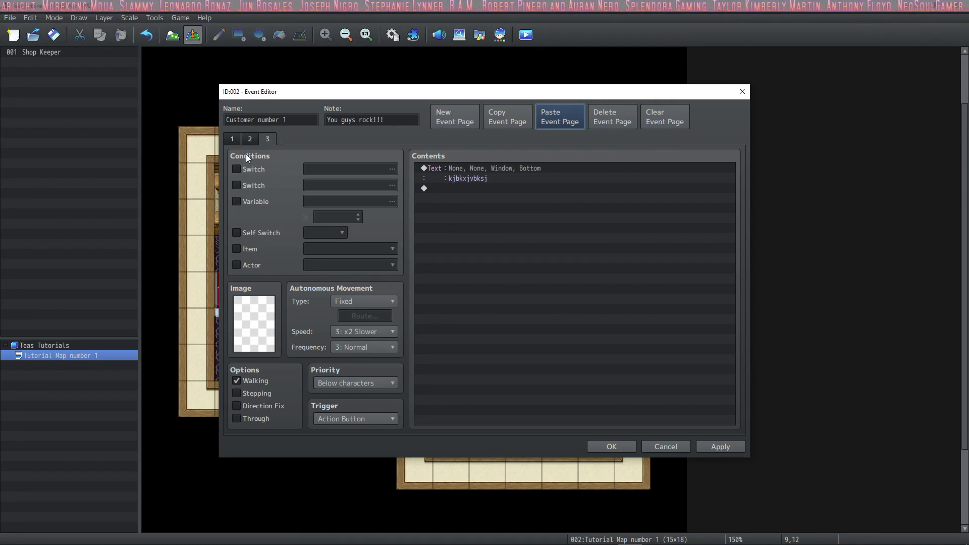
{"action": "left_click", "coordinate": [614, 123]}
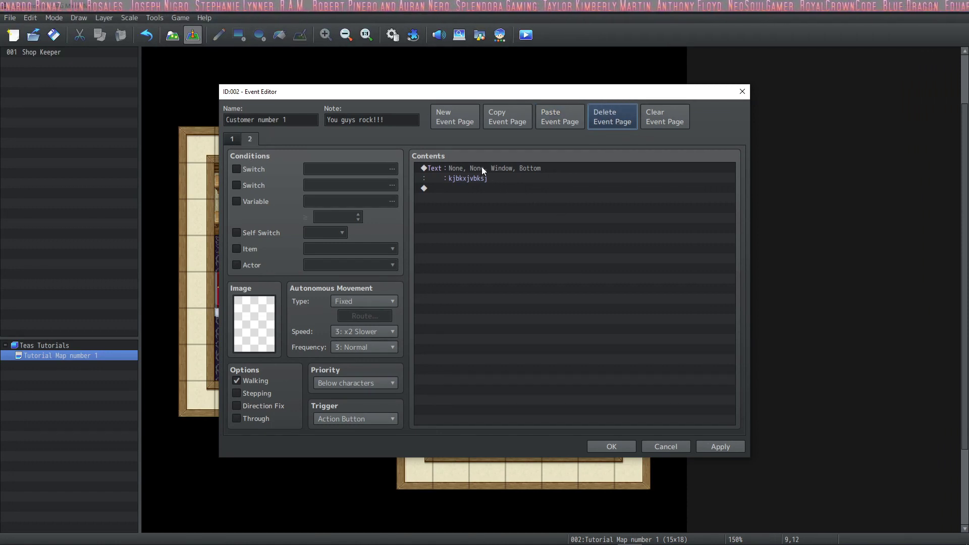
{"action": "left_click", "coordinate": [460, 168]}
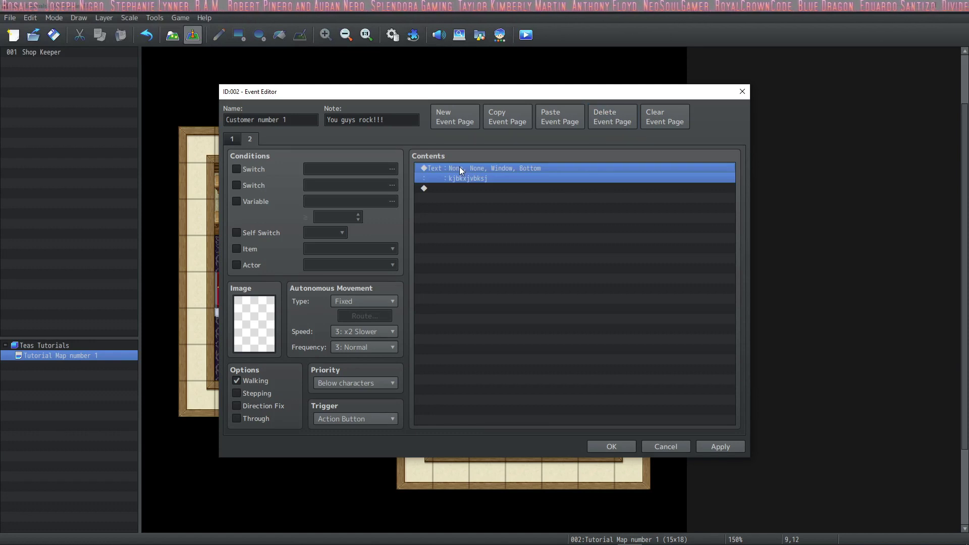
{"action": "left_click", "coordinate": [666, 115]}
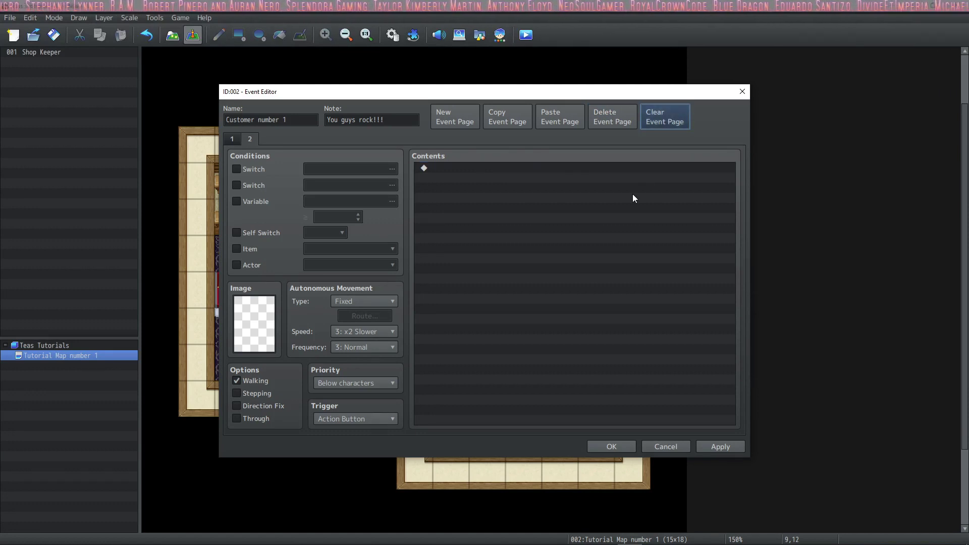
{"action": "left_click", "coordinate": [617, 111]}
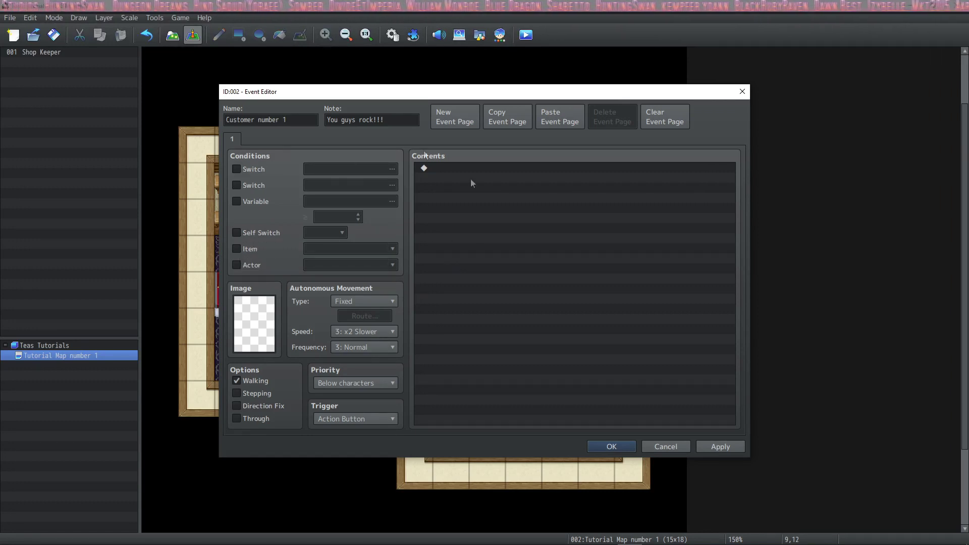
{"action": "double_click", "coordinate": [253, 322]}
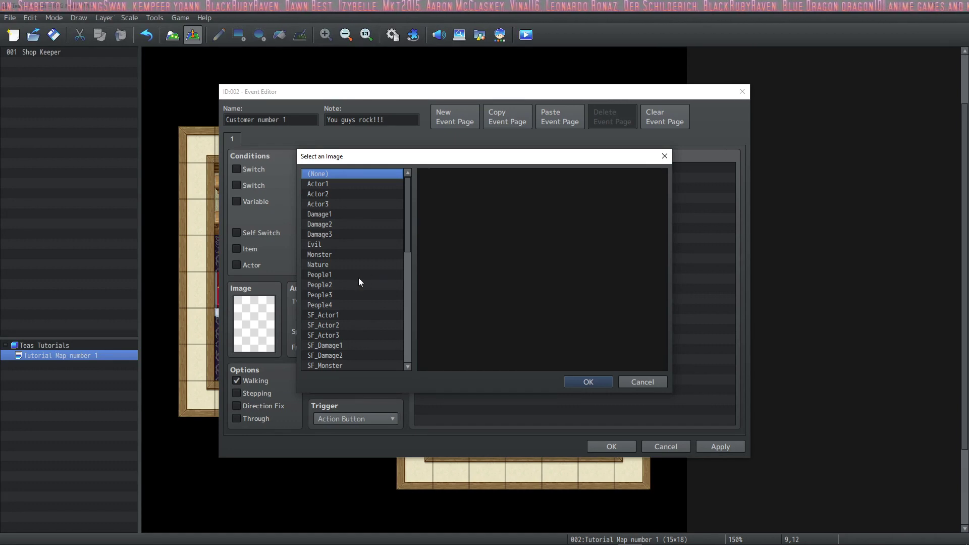
Step: Give Customer number 1 the People1 white-haired old man sprite, save, and start a playtest
{"action": "mouse_move", "coordinate": [342, 276]}
{"action": "left_mouse_down"}
{"action": "mouse_move", "coordinate": [336, 254]}
{"action": "mouse_move", "coordinate": [334, 355]}
{"action": "mouse_move", "coordinate": [335, 277]}
{"action": "left_mouse_up"}
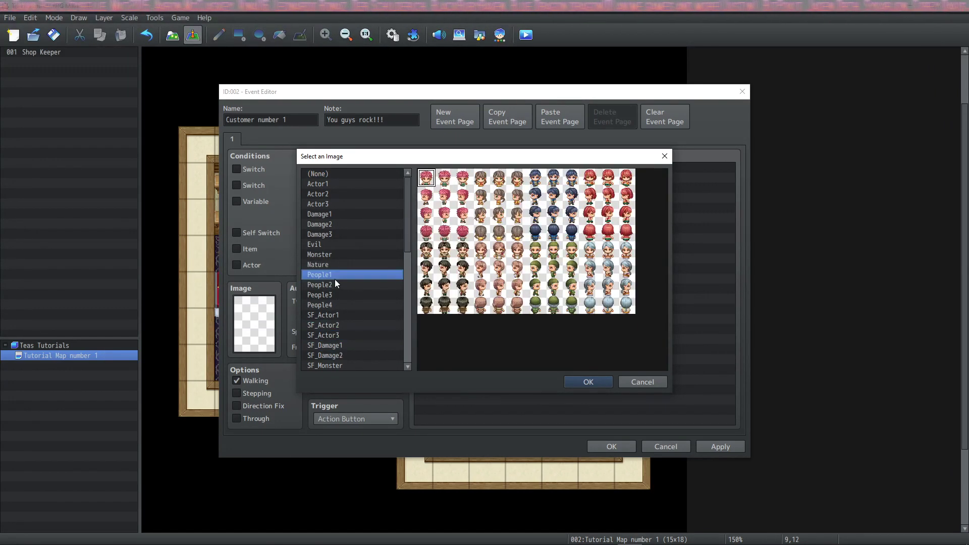
{"action": "left_click", "coordinate": [335, 283]}
{"action": "double_click", "coordinate": [443, 178]}
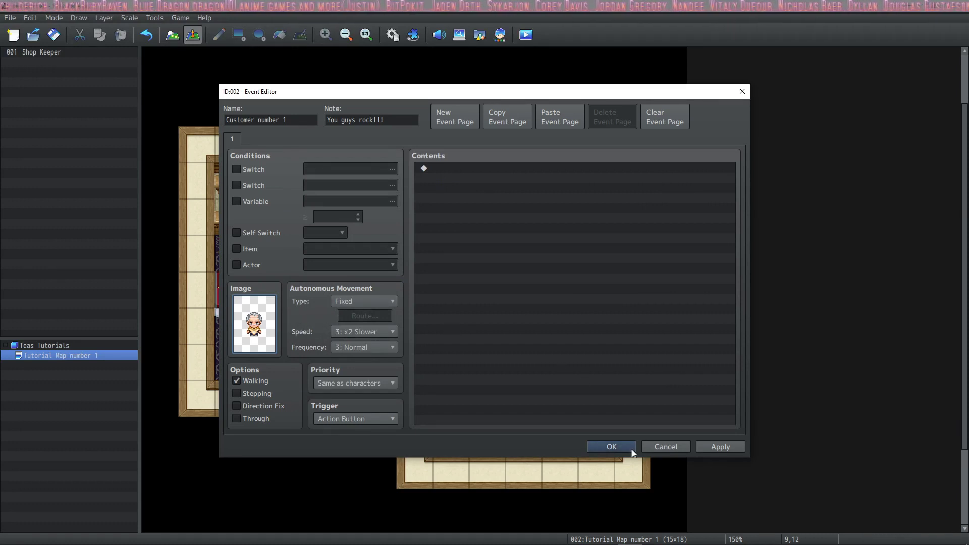
{"action": "left_click", "coordinate": [612, 446]}
{"action": "key", "text": "ctrl+r"}
Step: Walk the party around the shop, close the playtest, and reopen Customer number 1
{"action": "key", "text": "Up"}
{"action": "key", "text": "Right"}
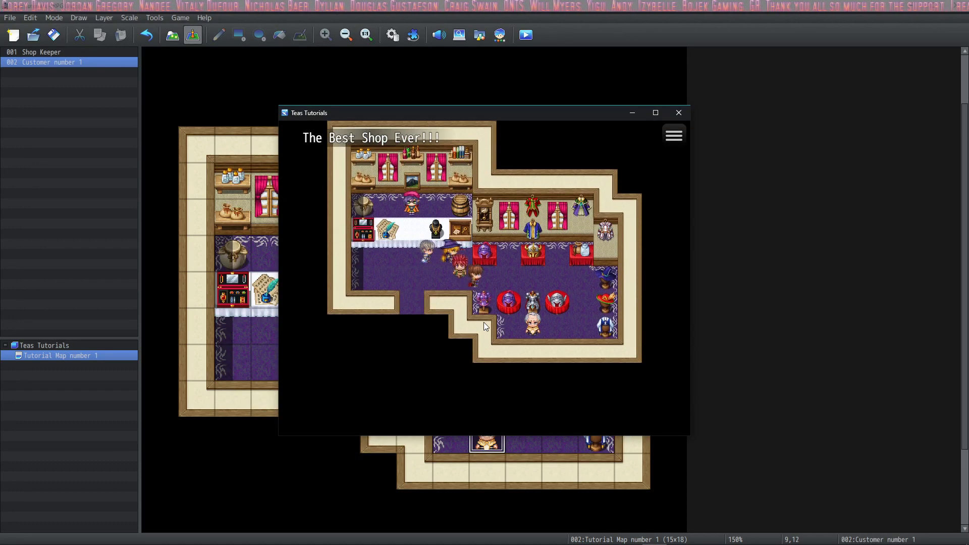
{"action": "key", "text": "Right"}
{"action": "key", "text": "Down"}
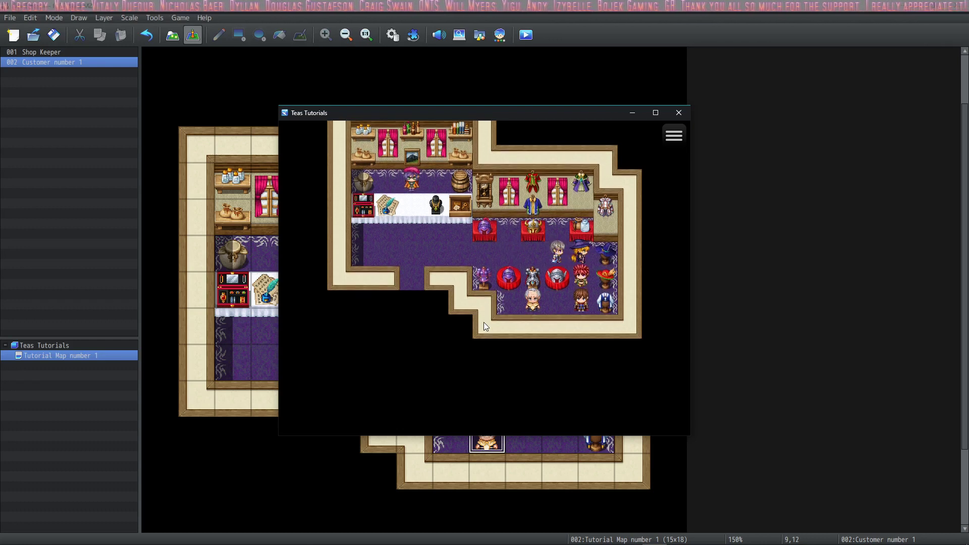
{"action": "key", "text": "Down"}
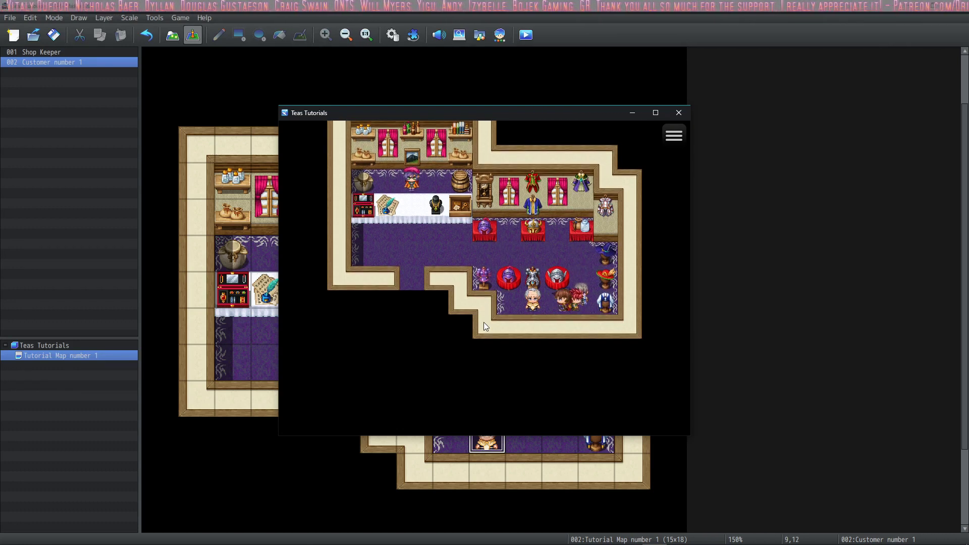
{"action": "key", "text": "Up"}
{"action": "key", "text": "Left"}
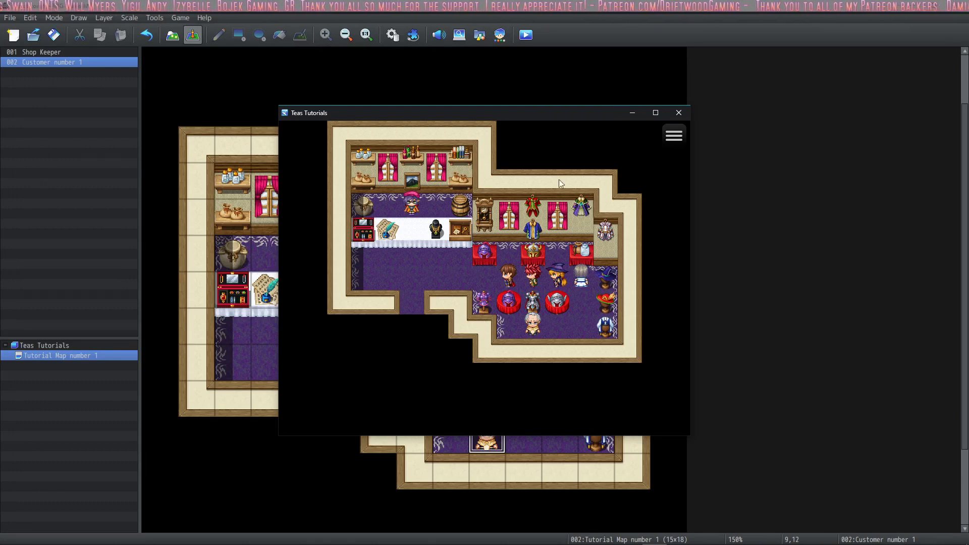
{"action": "left_click", "coordinate": [679, 113]}
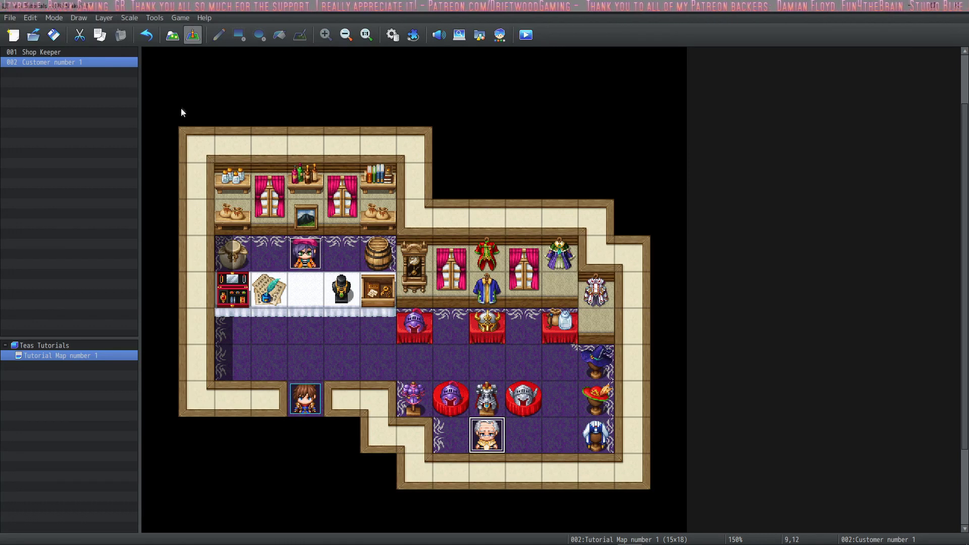
{"action": "double_click", "coordinate": [494, 432]}
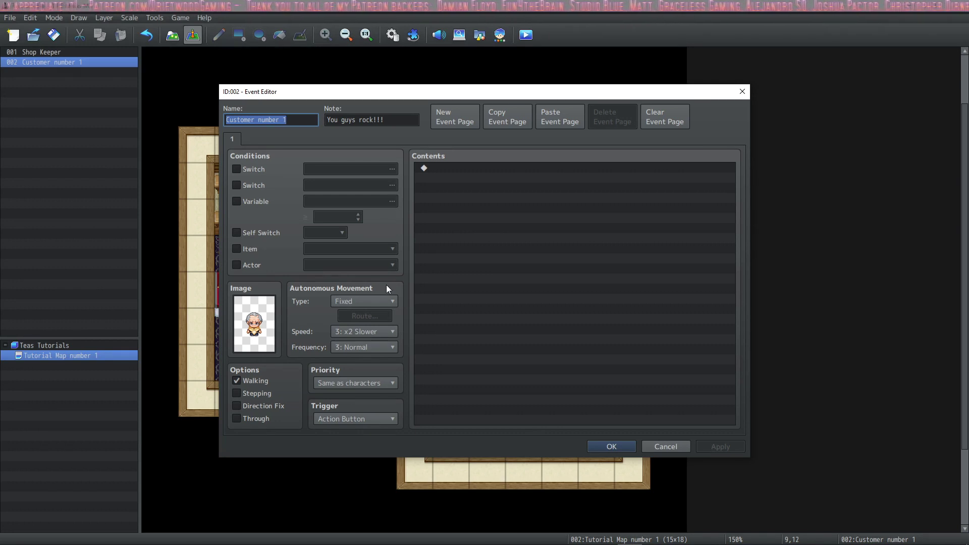
Step: Try the Random and Approach movement types, then settle on Custom for Customer number 1
{"action": "left_click", "coordinate": [351, 301]}
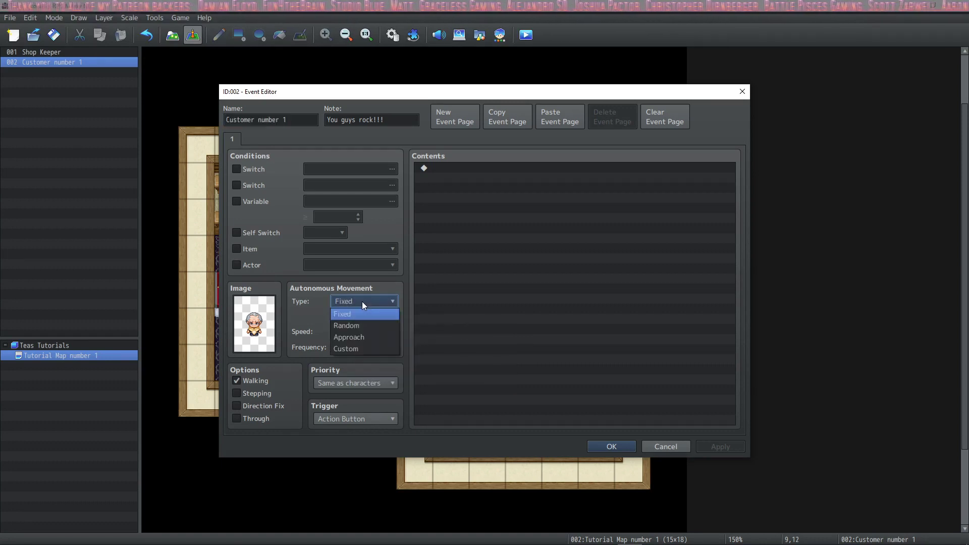
{"action": "left_click", "coordinate": [364, 325]}
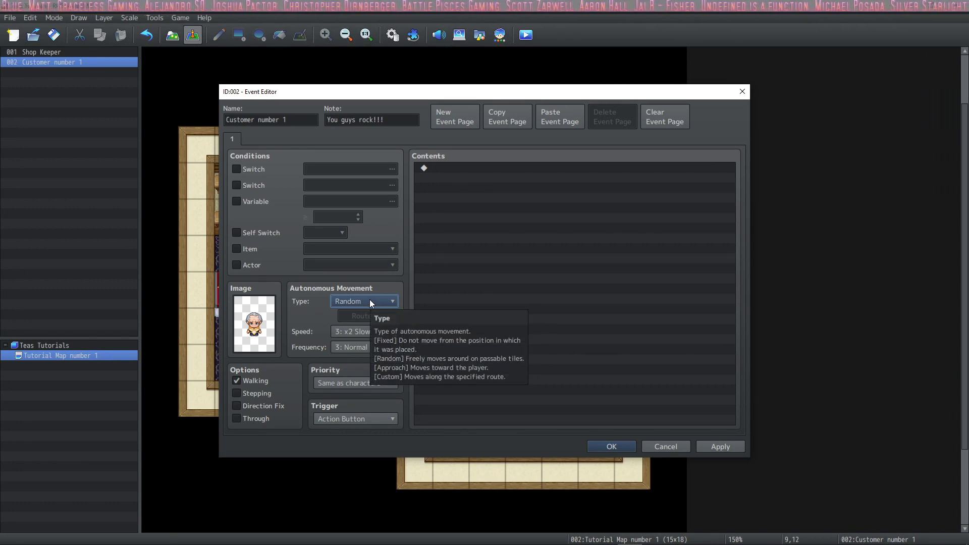
{"action": "left_click", "coordinate": [371, 301]}
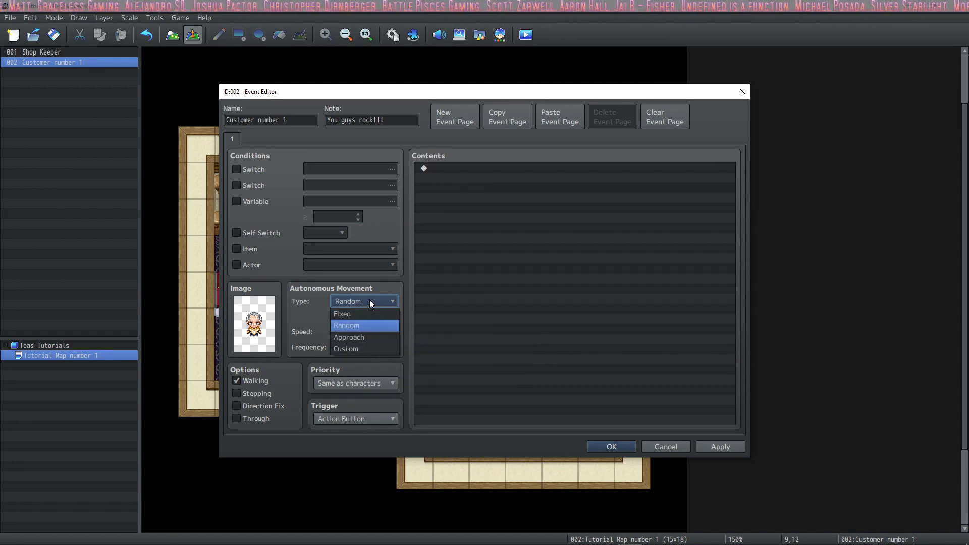
{"action": "left_click", "coordinate": [369, 337]}
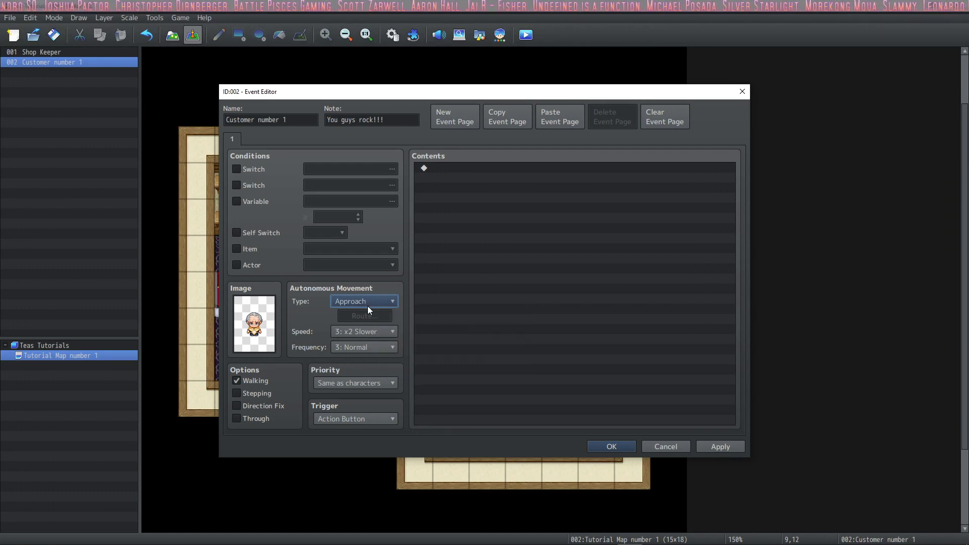
{"action": "left_click", "coordinate": [368, 301]}
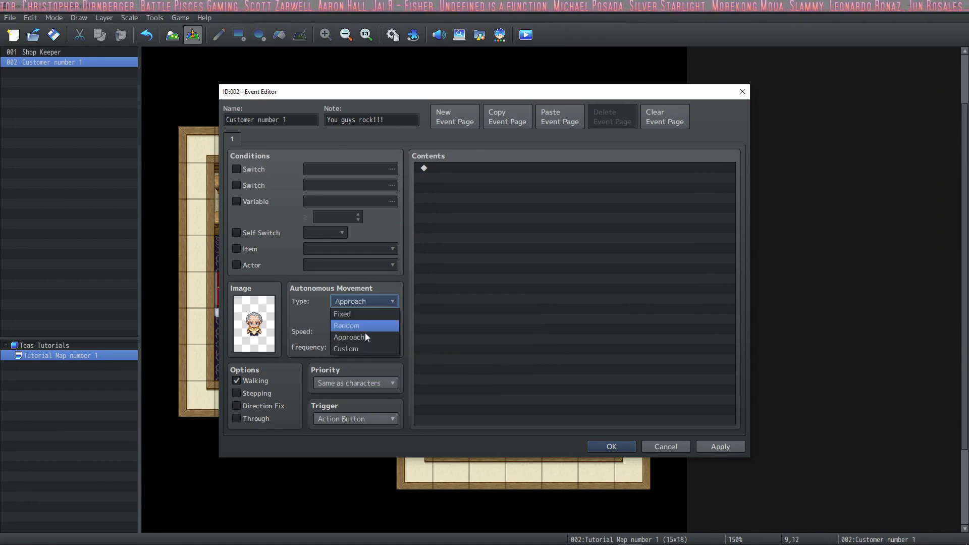
{"action": "left_click", "coordinate": [361, 348]}
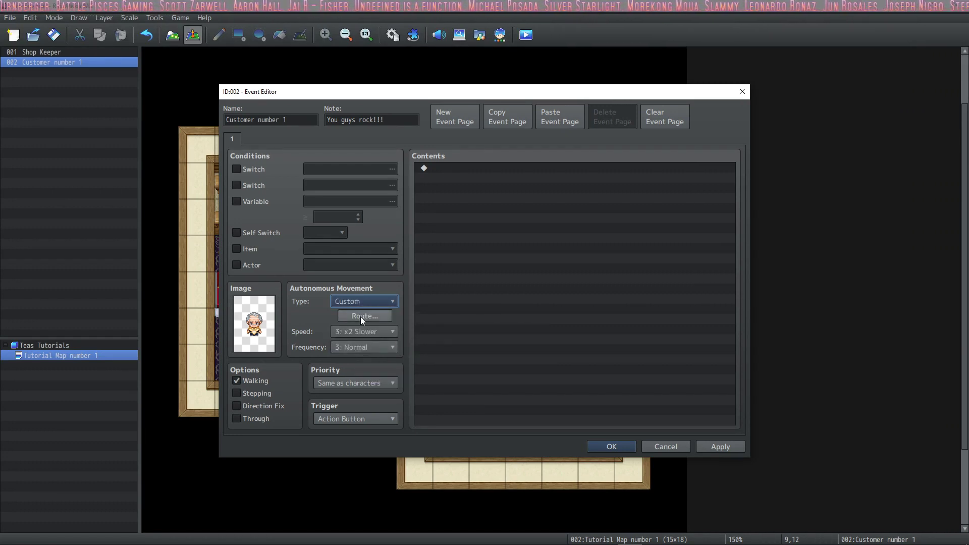
Step: Start the custom route with Move Right, Turn Up, and a 60-frame wait
{"action": "left_click", "coordinate": [360, 316]}
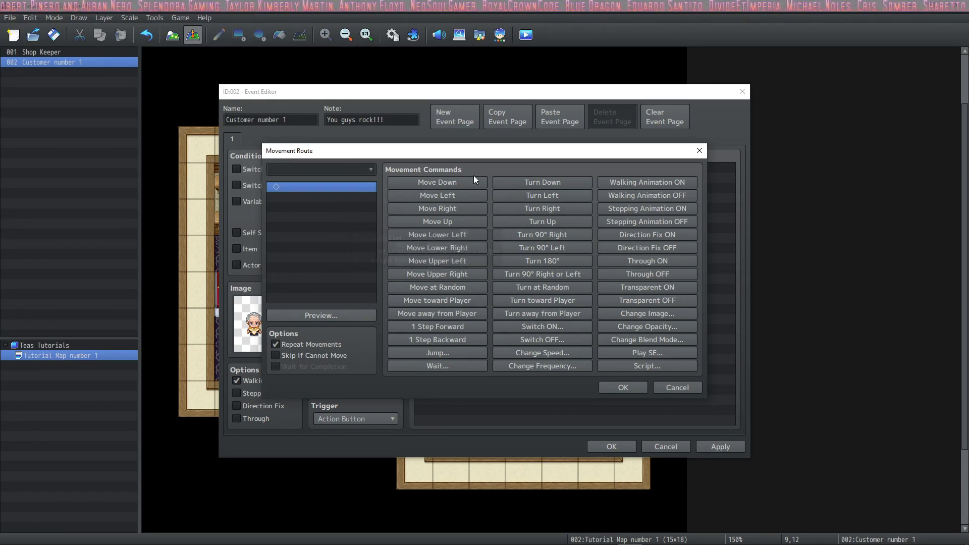
{"action": "left_click", "coordinate": [456, 211]}
{"action": "left_click", "coordinate": [552, 221]}
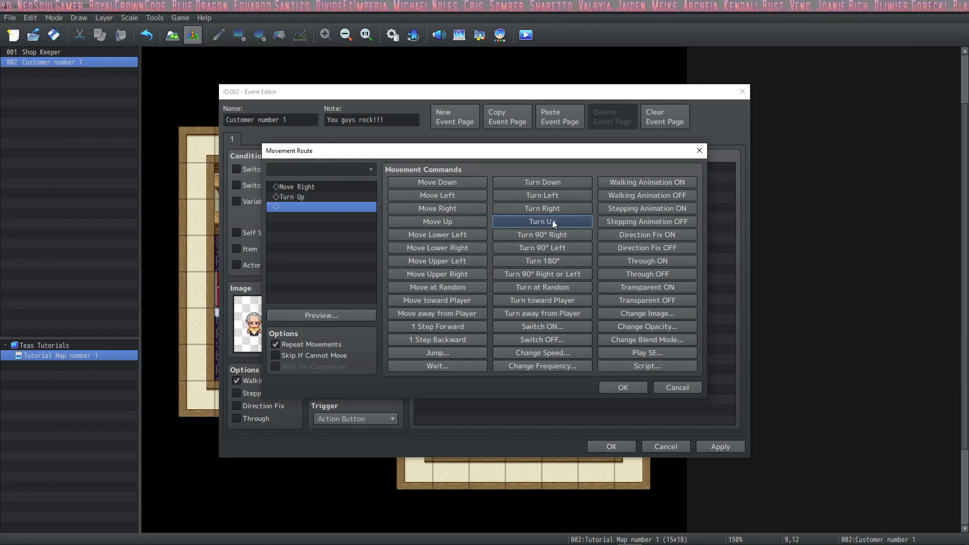
{"action": "left_click", "coordinate": [451, 365]}
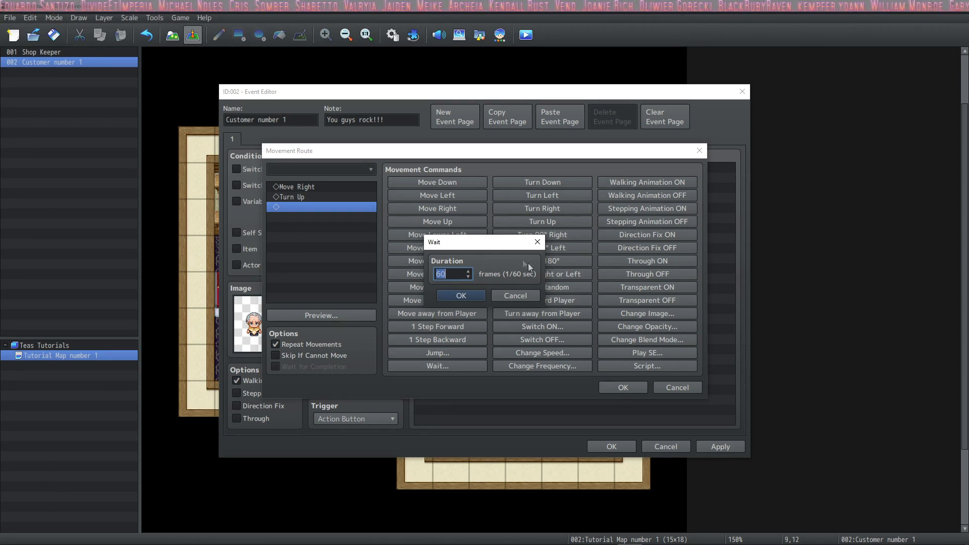
{"action": "left_click", "coordinate": [460, 296]}
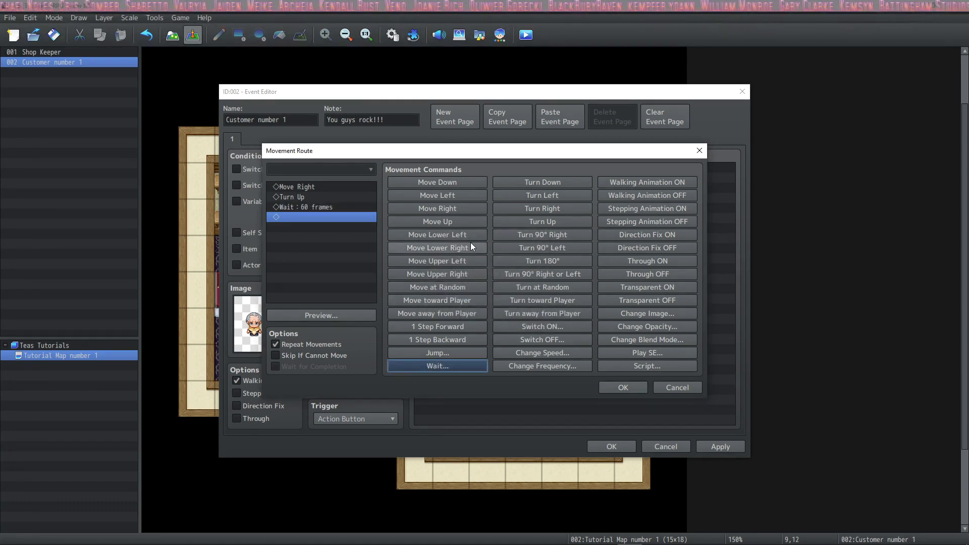
Step: Add Move Left twice, Turn Up, and another 60-frame wait
{"action": "left_click", "coordinate": [447, 195]}
{"action": "left_click", "coordinate": [447, 195]}
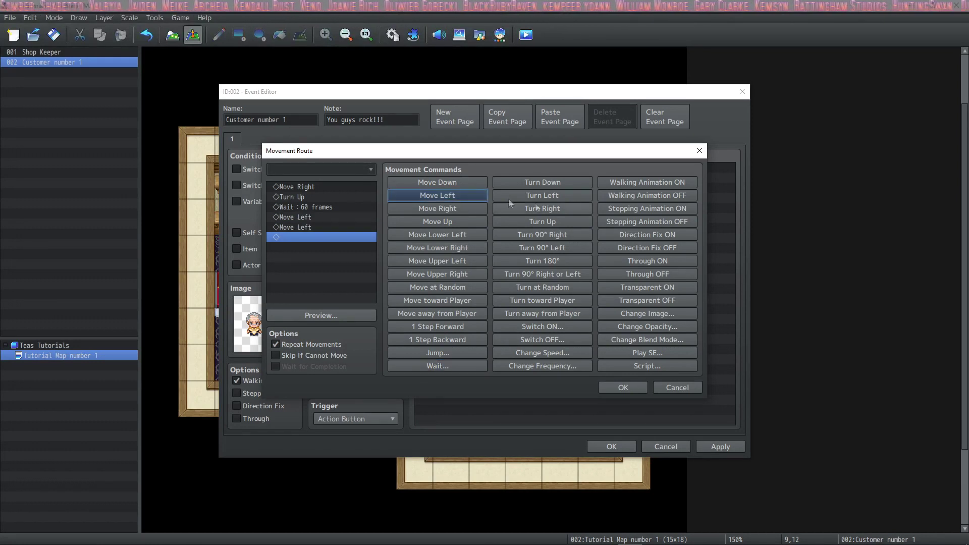
{"action": "left_click", "coordinate": [554, 222]}
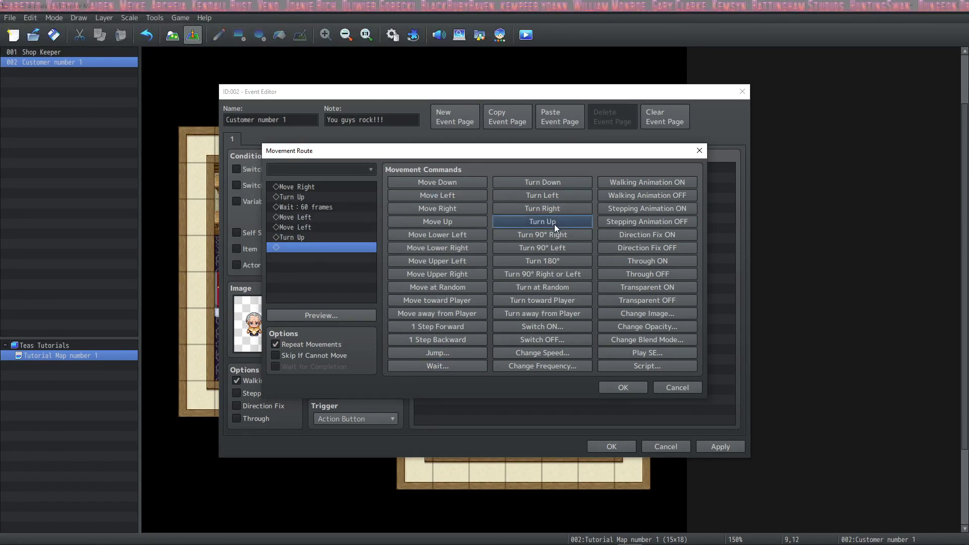
{"action": "left_click", "coordinate": [437, 366]}
{"action": "left_click", "coordinate": [459, 296]}
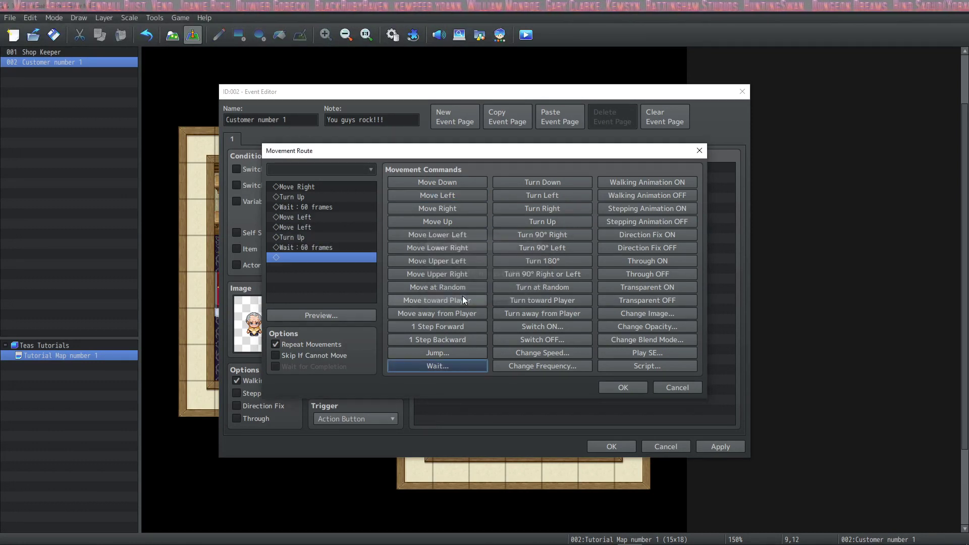
Step: Add Move Right, Turn Up, a final 60-frame wait, enable Skip If Cannot Move, and close the route
{"action": "left_click", "coordinate": [450, 208]}
{"action": "left_click", "coordinate": [563, 224]}
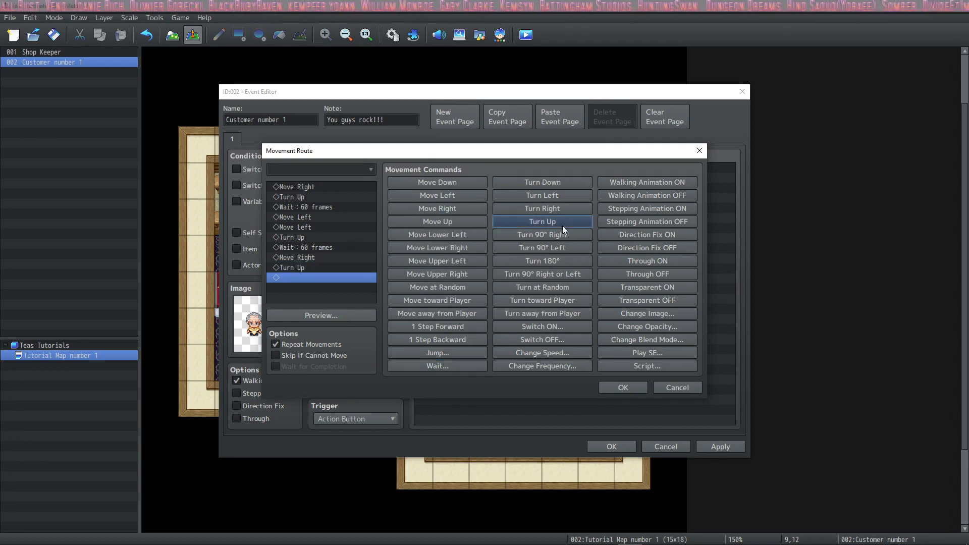
{"action": "left_click", "coordinate": [437, 366]}
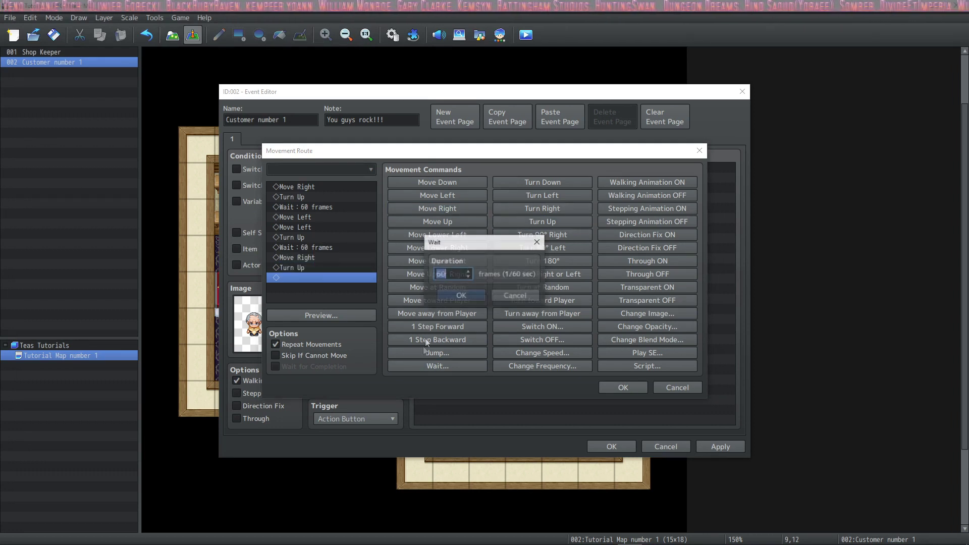
{"action": "left_click", "coordinate": [455, 297]}
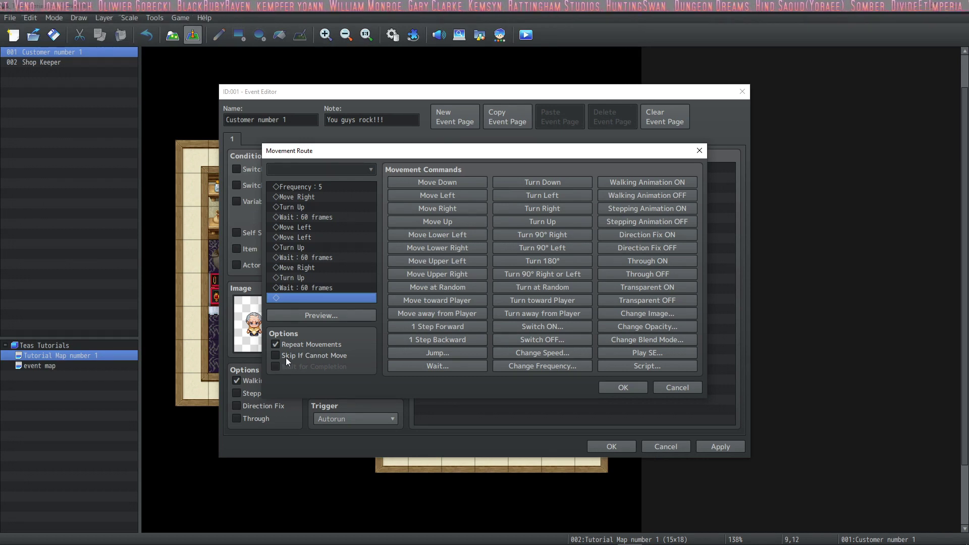
{"action": "left_click", "coordinate": [275, 356]}
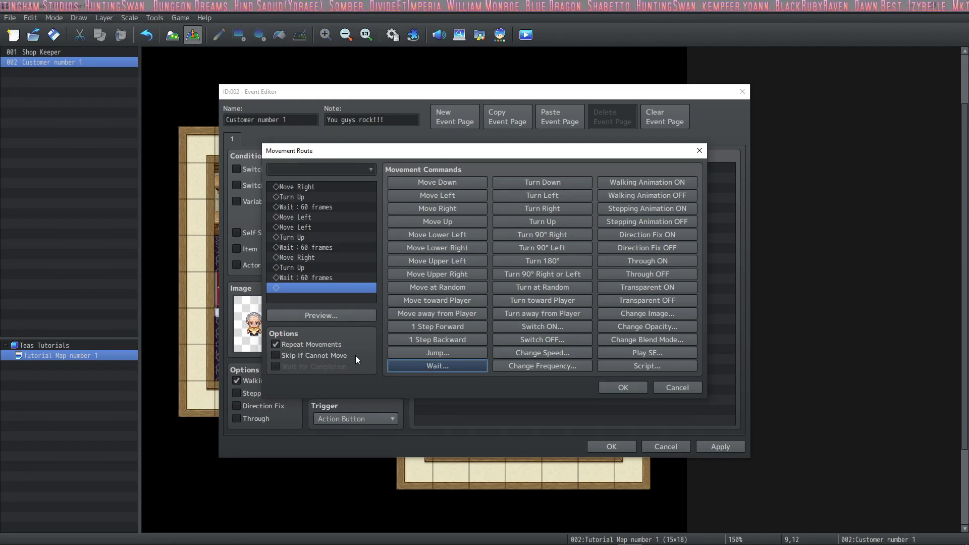
{"action": "key", "text": "Return"}
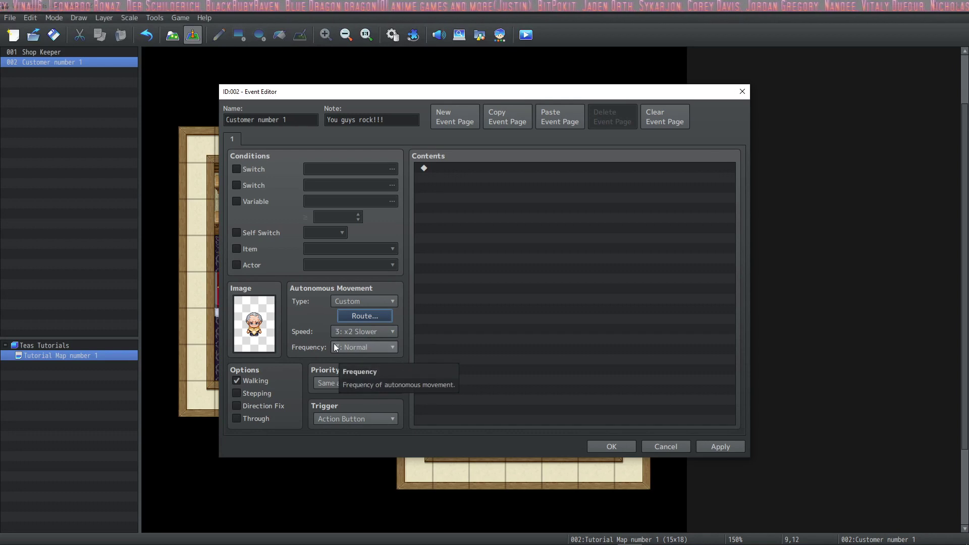
Step: Save the customer event, playtest to watch its pacing route, then reopen Customer number 1
{"action": "left_click", "coordinate": [612, 446]}
{"action": "key", "text": "ctrl+r"}
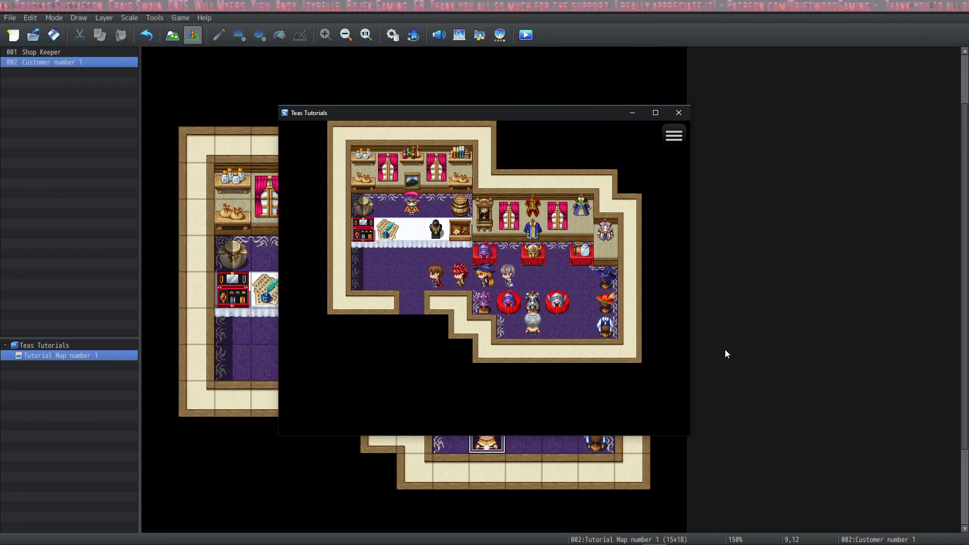
{"action": "left_click", "coordinate": [679, 112]}
{"action": "double_click", "coordinate": [487, 441]}
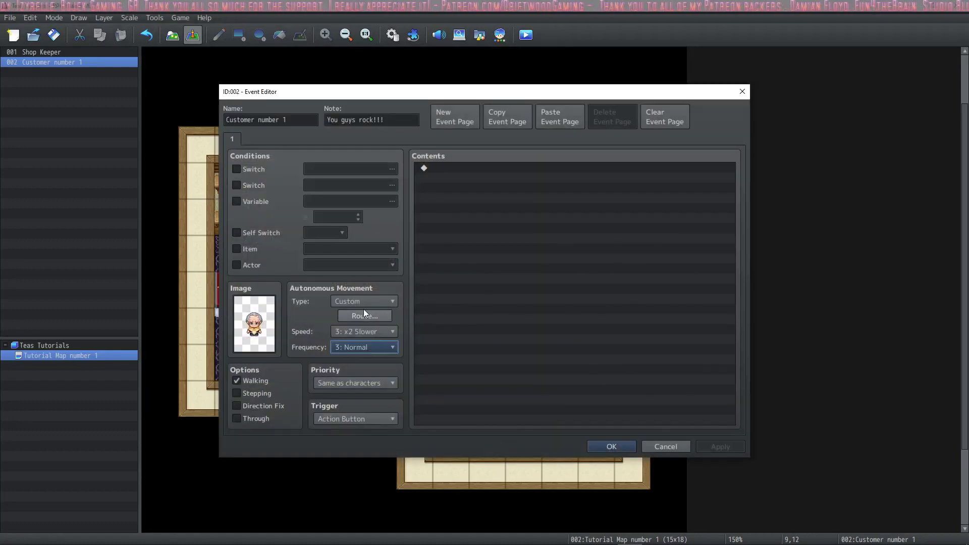
Step: Add a Change Frequency 5: Highest command to the customer's route, playtest, and reopen the event
{"action": "left_click", "coordinate": [364, 317]}
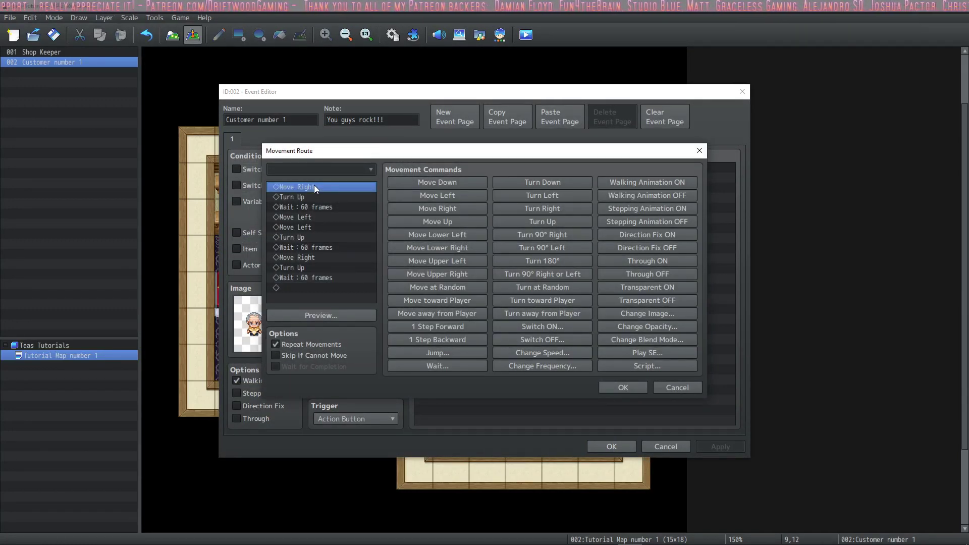
{"action": "left_click", "coordinate": [543, 367]}
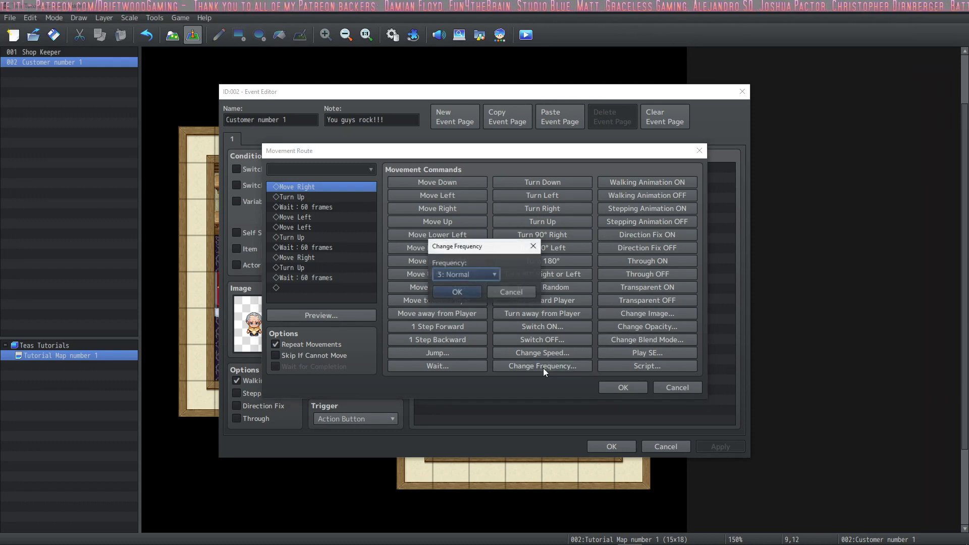
{"action": "left_click", "coordinate": [481, 272]}
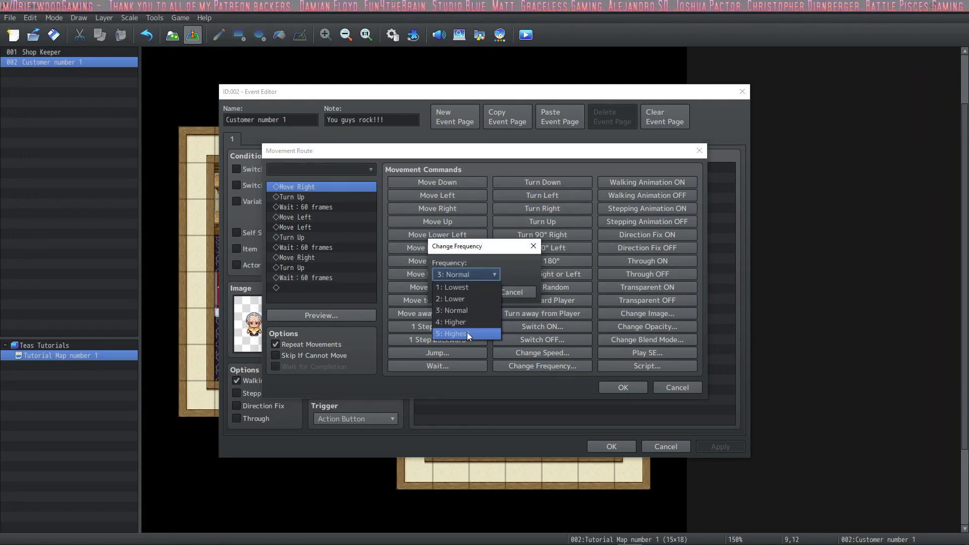
{"action": "left_click", "coordinate": [467, 332]}
{"action": "left_click", "coordinate": [470, 292]}
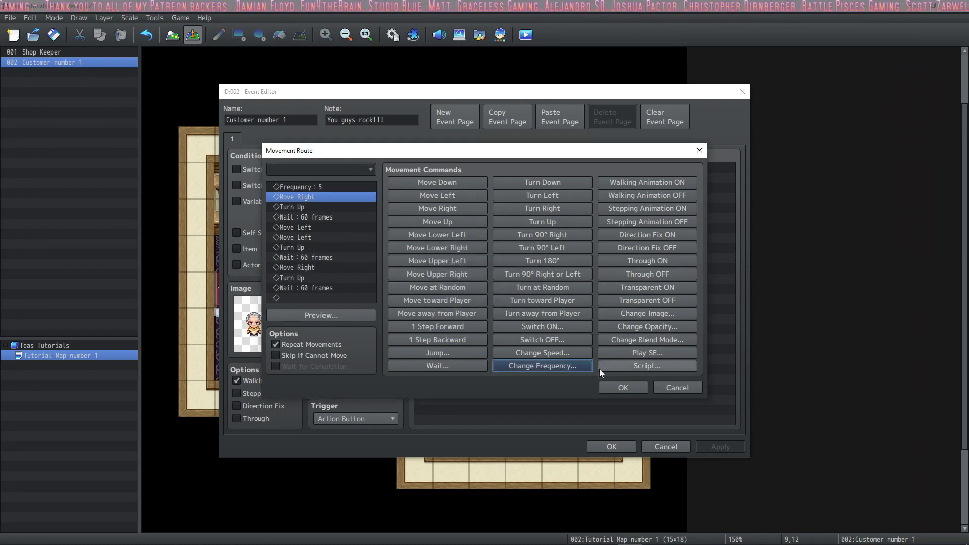
{"action": "left_click", "coordinate": [639, 389]}
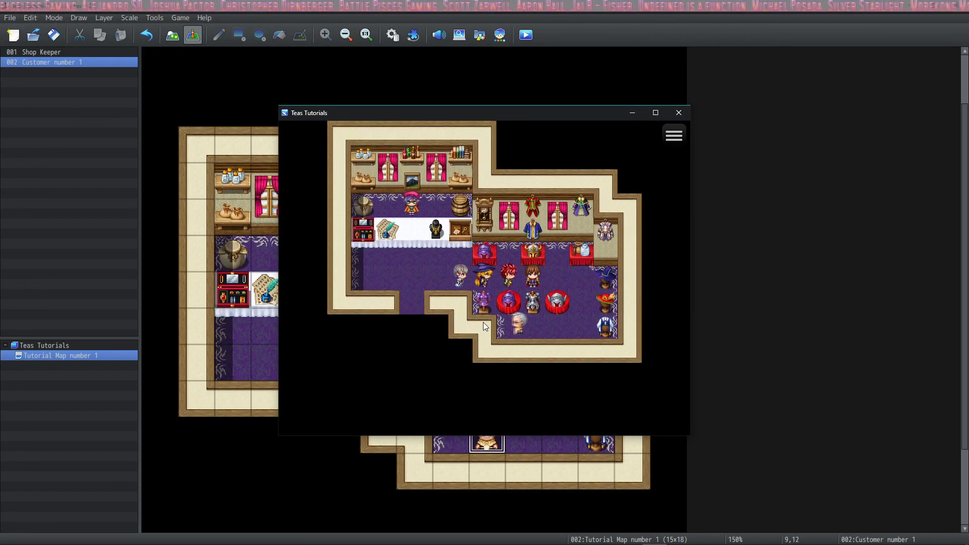
{"action": "left_click", "coordinate": [679, 113]}
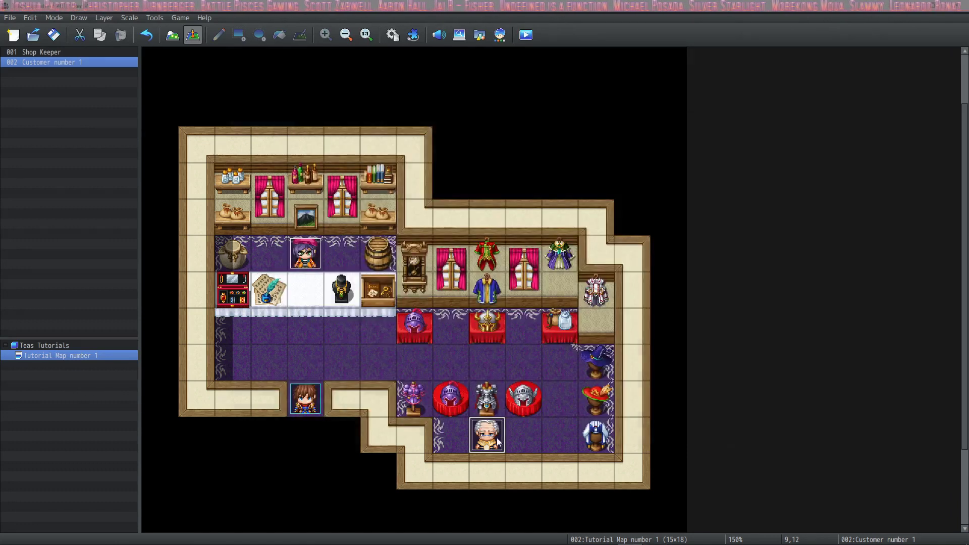
{"action": "double_click", "coordinate": [497, 443]}
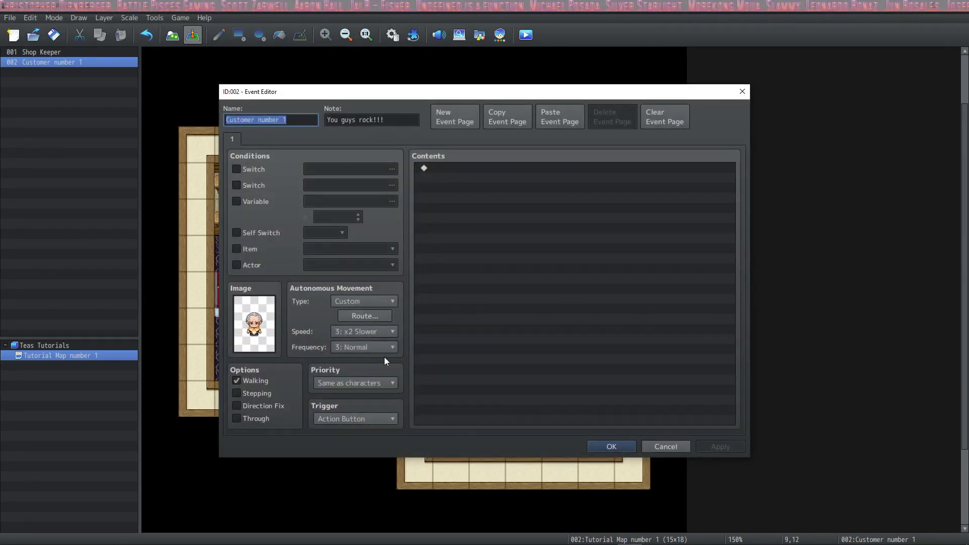
Step: Review the route's Move Right and Move Left commands and preview Customer number 1's movement
{"action": "left_click", "coordinate": [352, 316]}
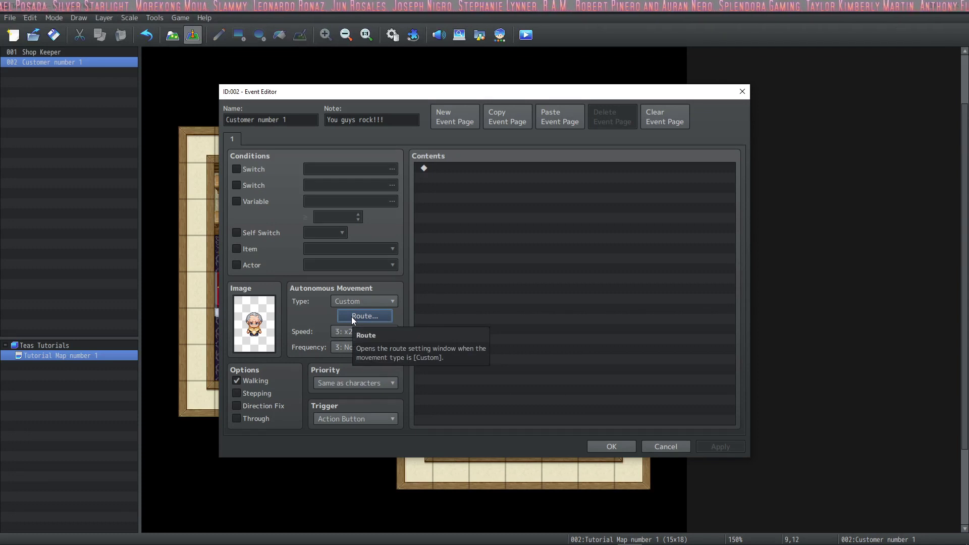
{"action": "left_click", "coordinate": [352, 317]}
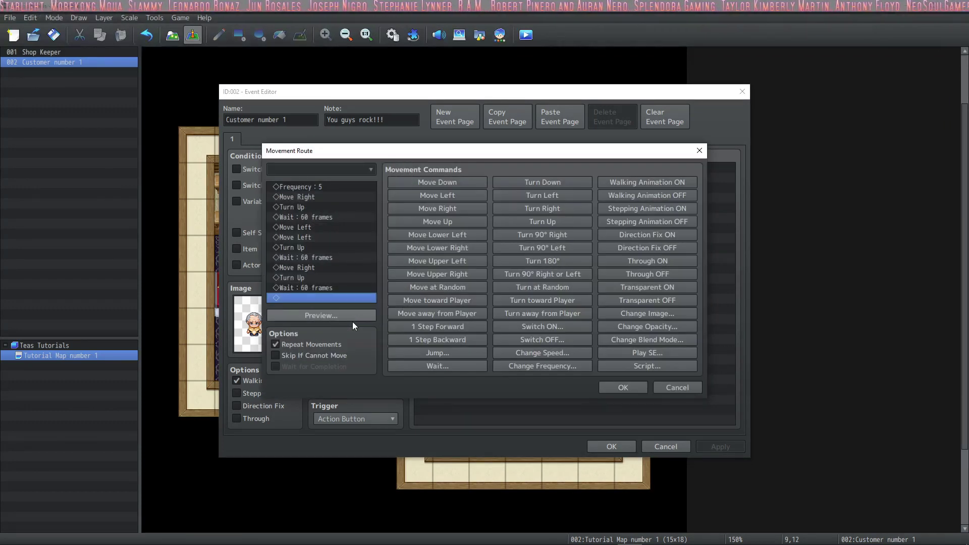
{"action": "left_click", "coordinate": [304, 200]}
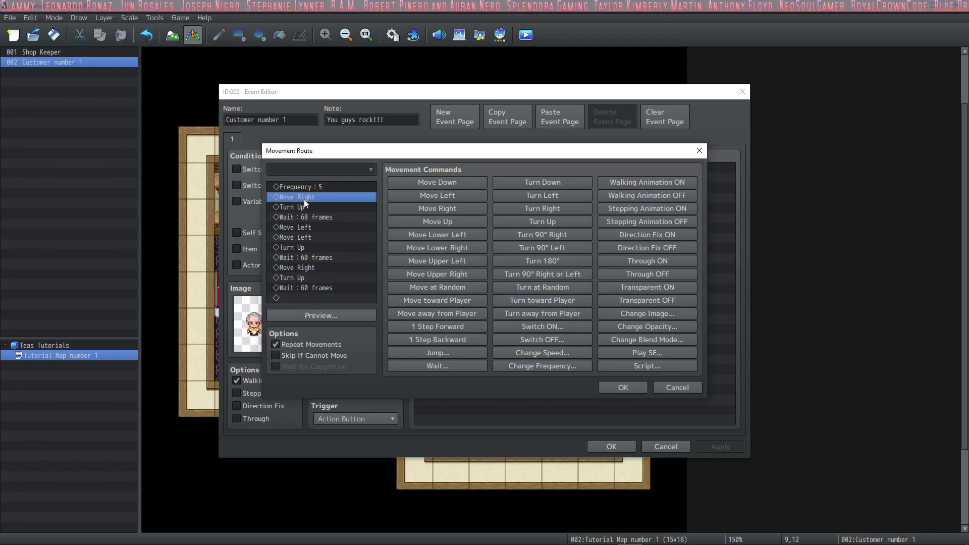
{"action": "left_click", "coordinate": [302, 228]}
{"action": "left_click", "coordinate": [300, 238]}
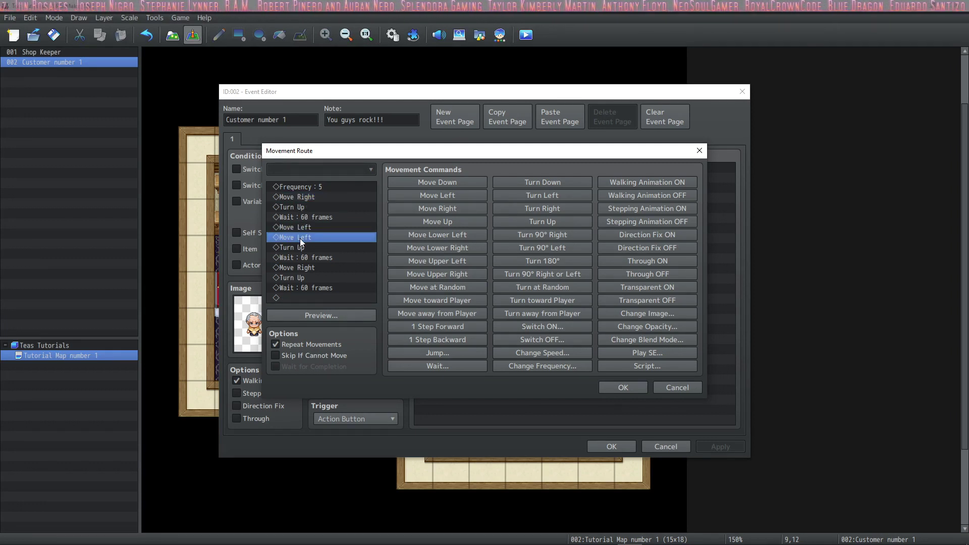
{"action": "left_click", "coordinate": [308, 266]}
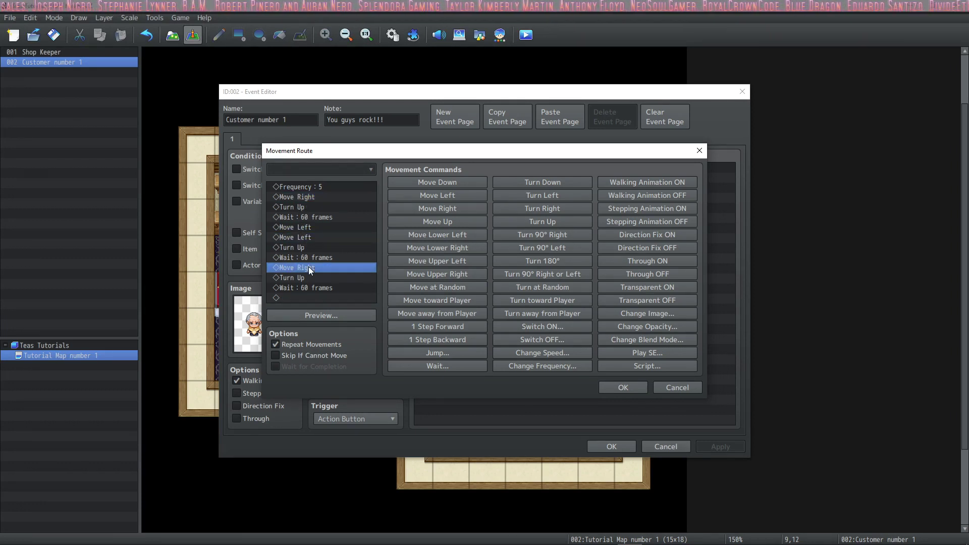
{"action": "left_click", "coordinate": [311, 316]}
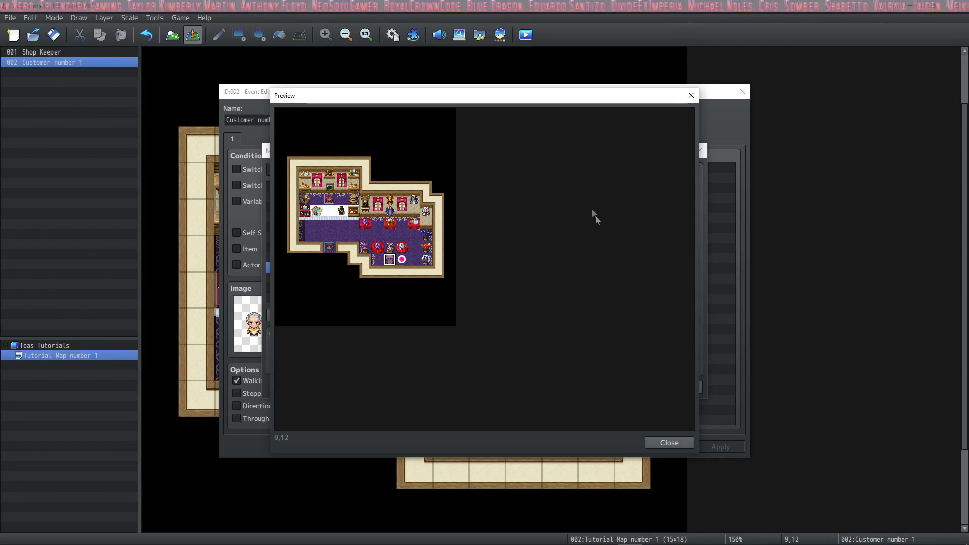
{"action": "left_click", "coordinate": [692, 95]}
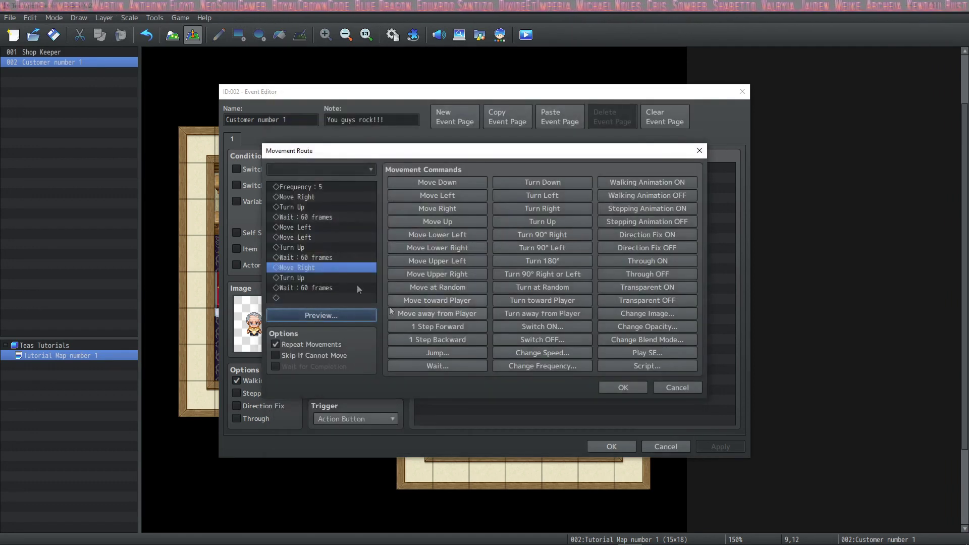
{"action": "key", "text": "Return"}
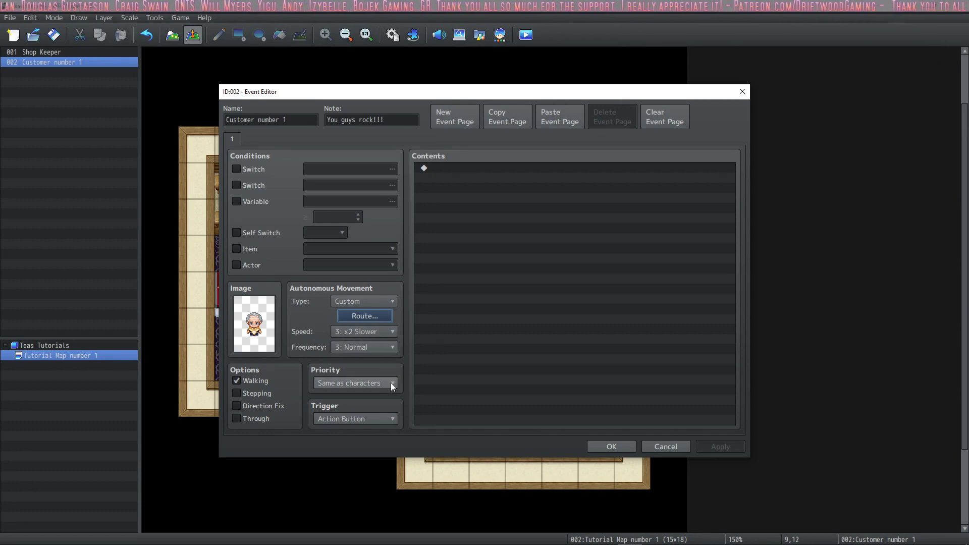
{"action": "mouse_move", "coordinate": [391, 383]}
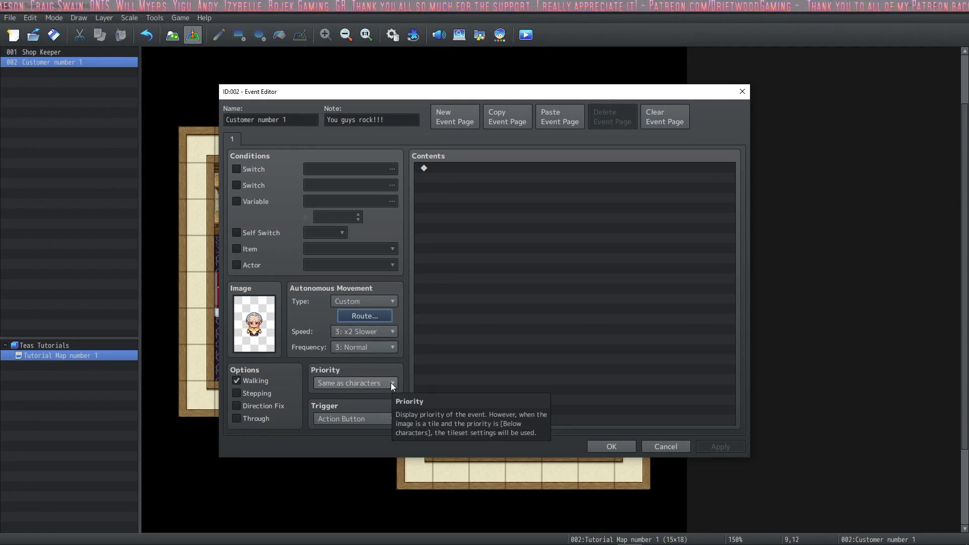
{"action": "left_click", "coordinate": [391, 383]}
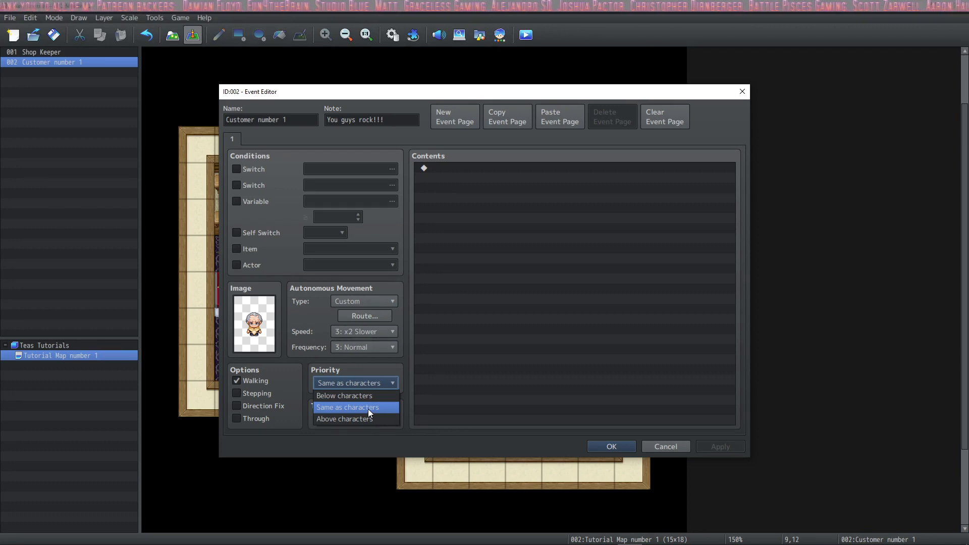
{"action": "left_click", "coordinate": [368, 407]}
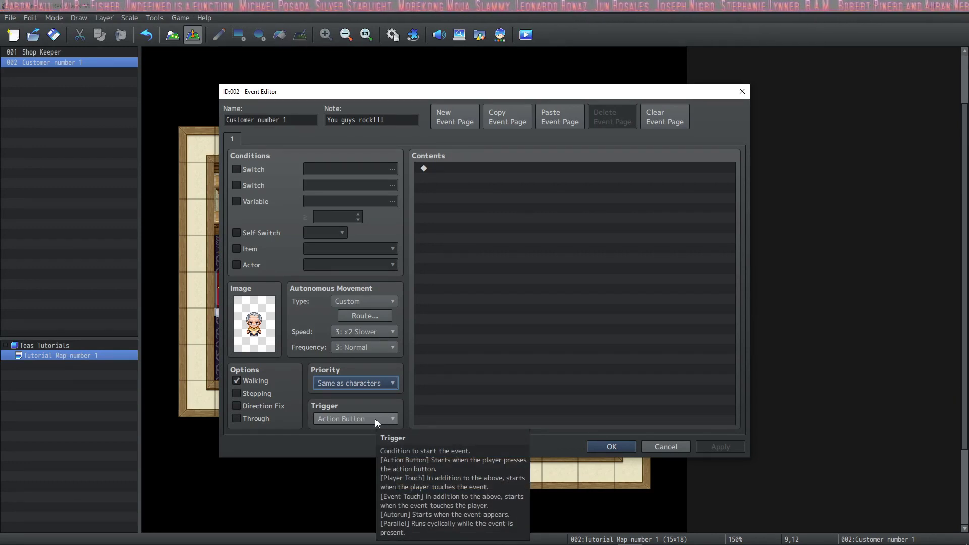
{"action": "left_click", "coordinate": [374, 419]}
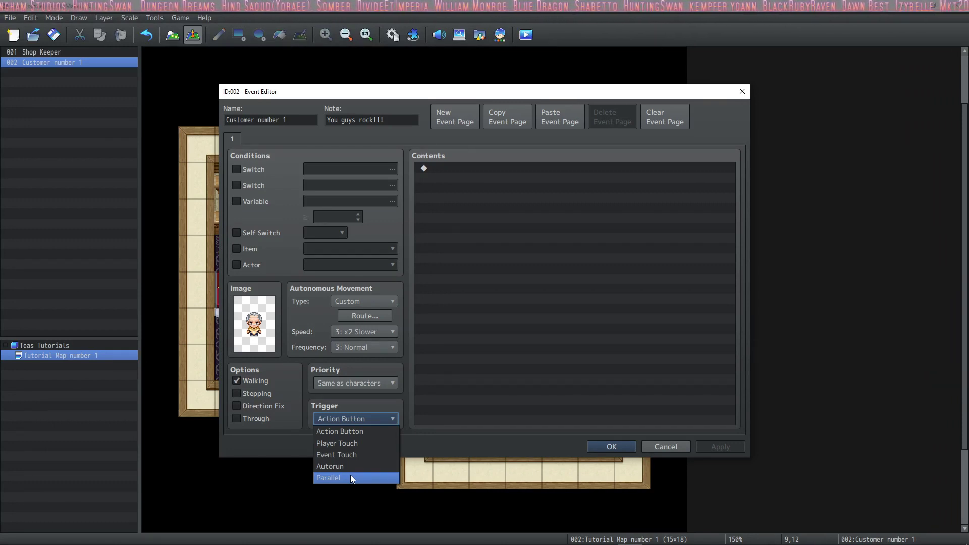
{"action": "left_click", "coordinate": [356, 432]}
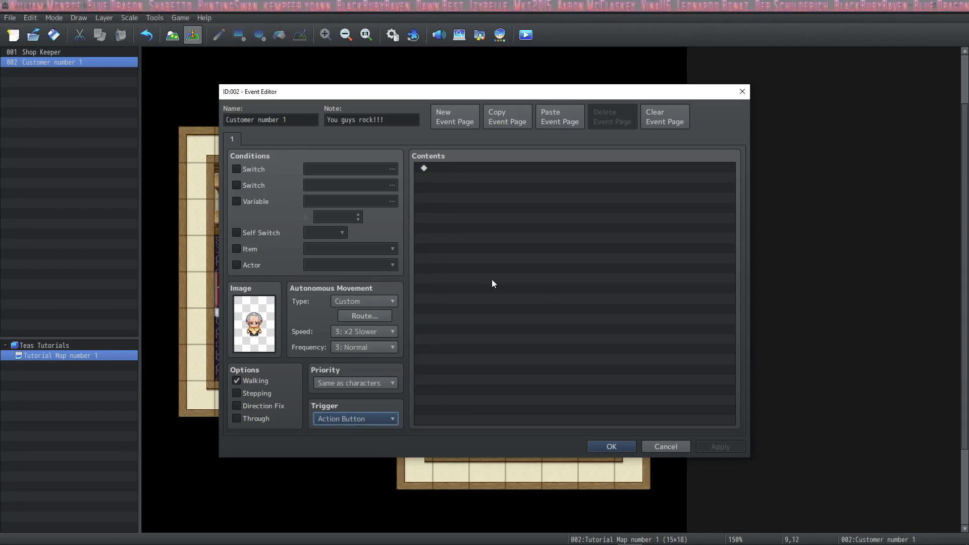
Step: Set Customer number 1's autonomous movement to Fixed and open the event command list for Contents
{"action": "left_click", "coordinate": [371, 299]}
{"action": "left_click", "coordinate": [354, 316]}
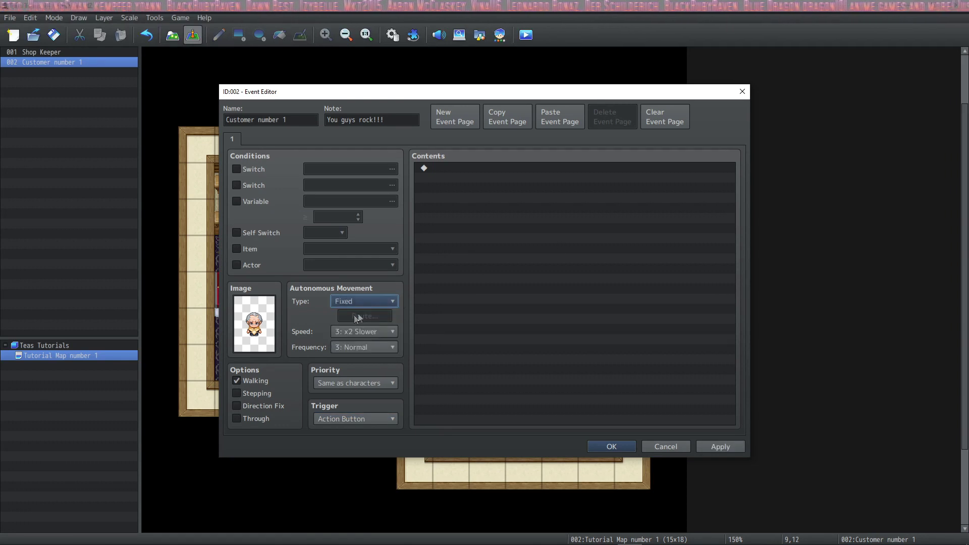
{"action": "left_click", "coordinate": [471, 170]}
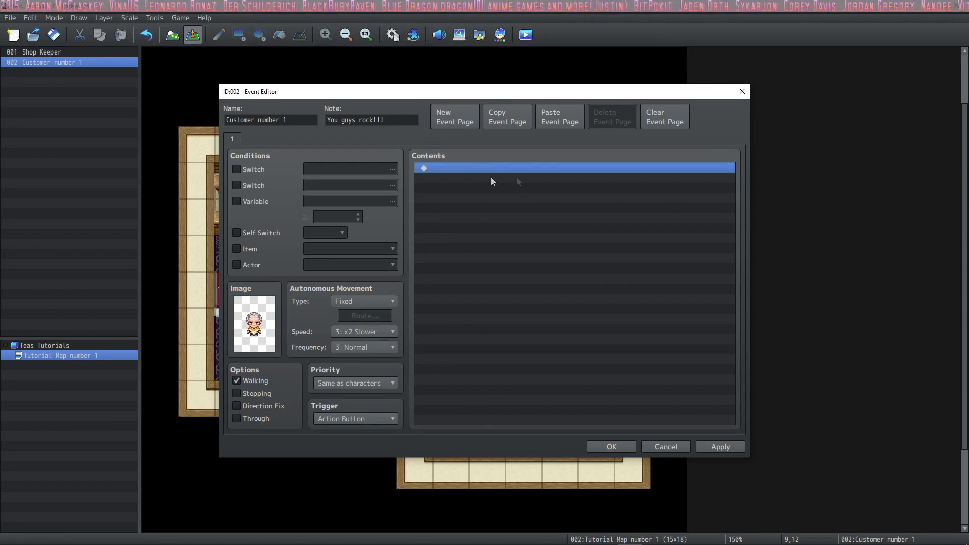
{"action": "double_click", "coordinate": [434, 168]}
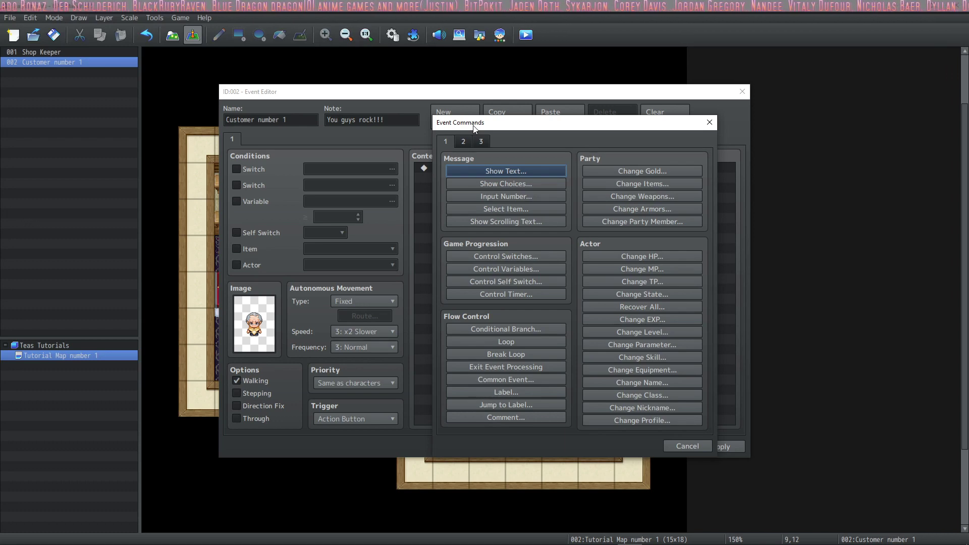
Step: Browse the Event Commands tabs and choose Set Movement Route
{"action": "left_click", "coordinate": [462, 141]}
{"action": "left_click", "coordinate": [482, 141]}
{"action": "left_click", "coordinate": [444, 140]}
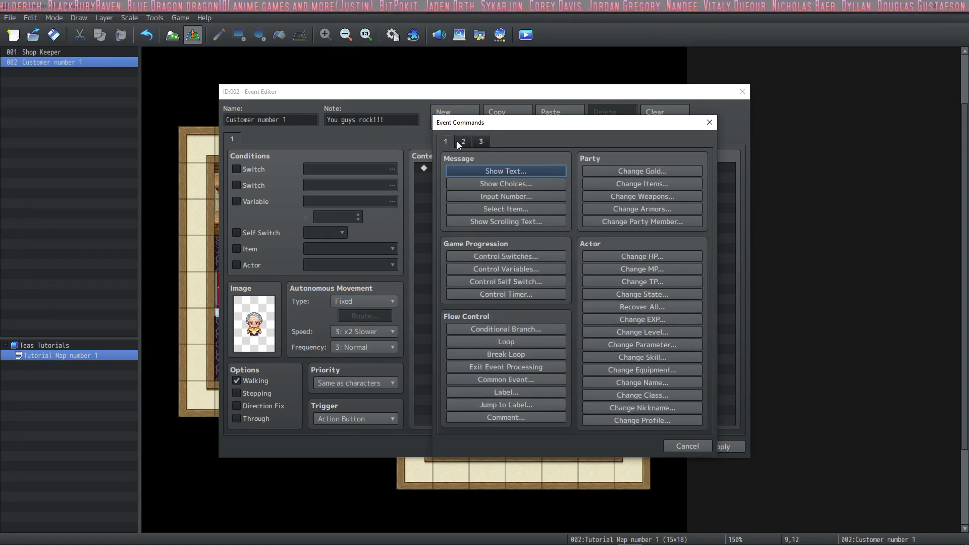
{"action": "left_click", "coordinate": [465, 141]}
{"action": "left_click", "coordinate": [481, 140]}
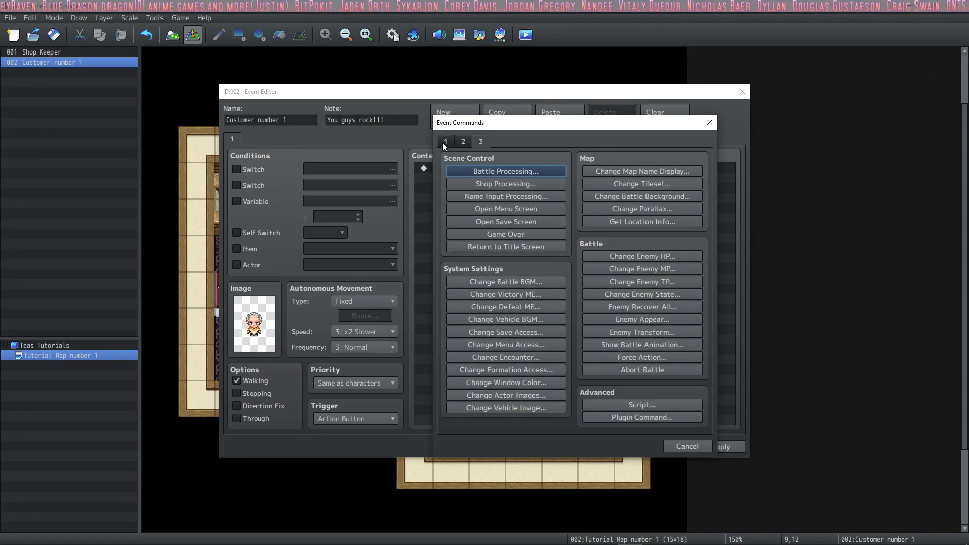
{"action": "left_click", "coordinate": [444, 142]}
{"action": "left_click", "coordinate": [462, 142]}
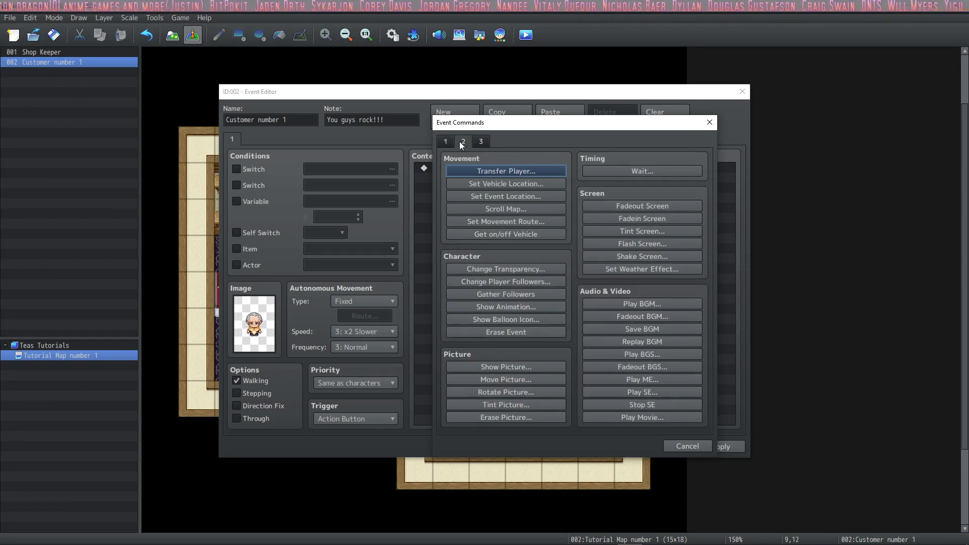
{"action": "left_click", "coordinate": [510, 222]}
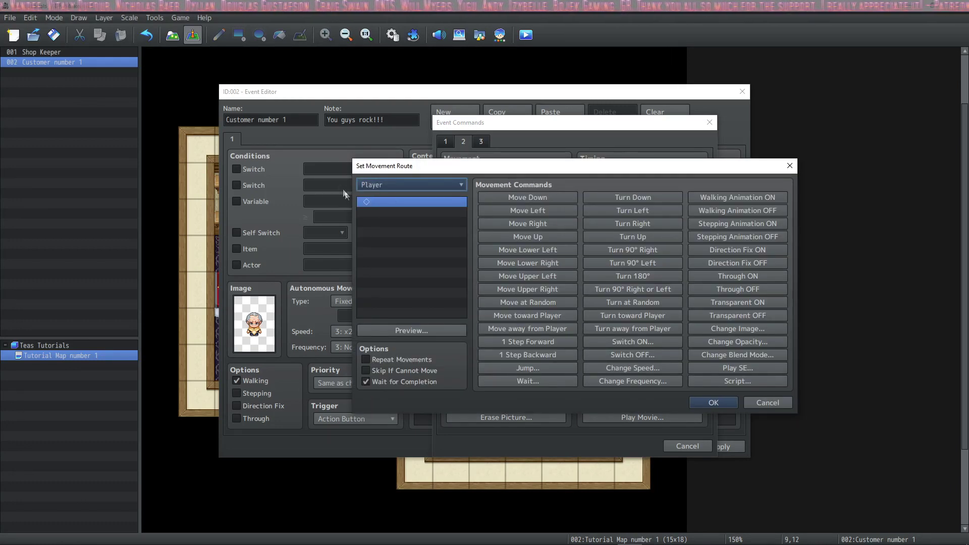
Step: Target Customer number 1 and add Move Right, Turn Up, and a 60-frame wait
{"action": "left_click", "coordinate": [459, 185]}
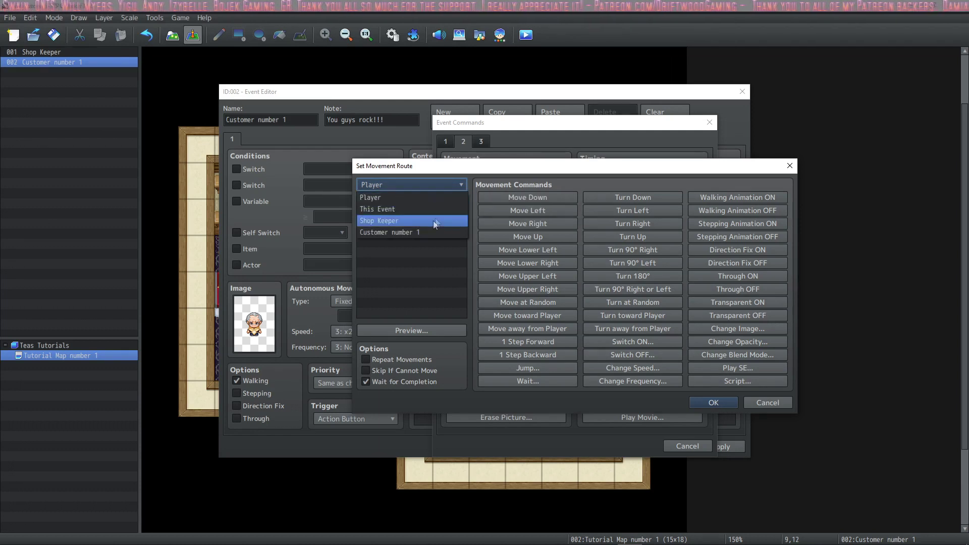
{"action": "left_click", "coordinate": [413, 235]}
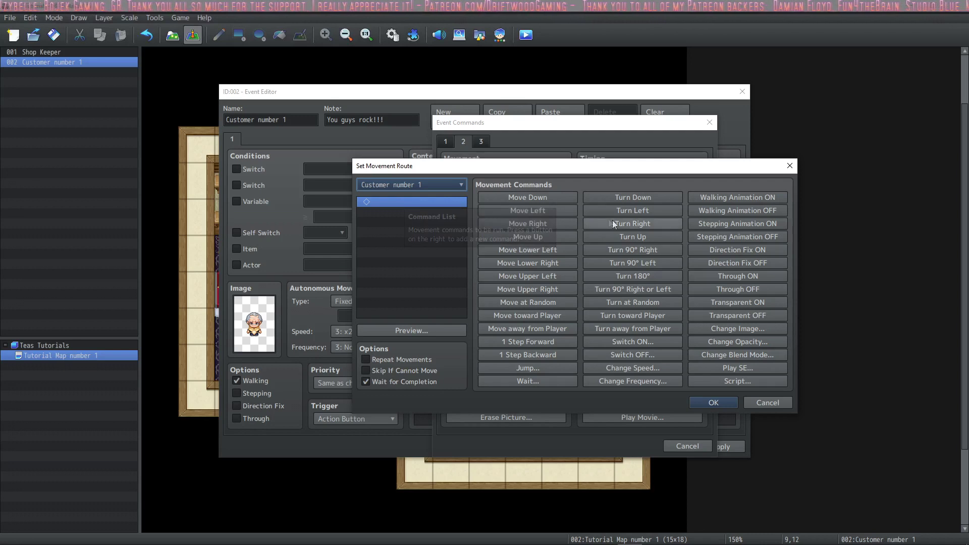
{"action": "left_click", "coordinate": [550, 226]}
{"action": "left_click", "coordinate": [632, 237]}
{"action": "left_click", "coordinate": [528, 381]}
{"action": "key", "text": "Return"}
Step: Add Move Left twice, Turn Up, Wait 60, then Move Right, Turn Up, Wait 60
{"action": "left_click", "coordinate": [527, 211]}
{"action": "left_click", "coordinate": [527, 210]}
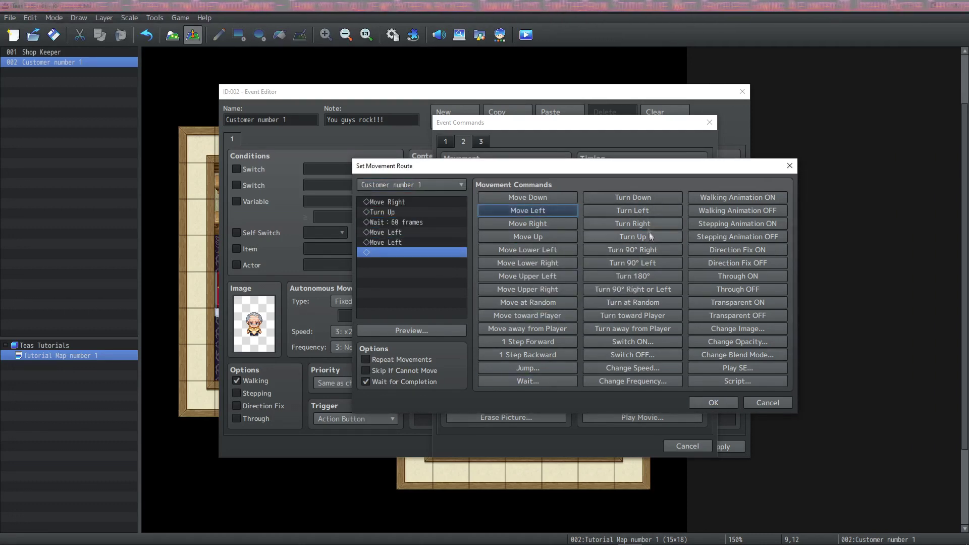
{"action": "left_click", "coordinate": [632, 237]}
{"action": "left_click", "coordinate": [527, 381]}
{"action": "key", "text": "Return"}
{"action": "left_click", "coordinate": [528, 224]}
{"action": "left_click", "coordinate": [633, 237]}
{"action": "left_click", "coordinate": [528, 382]}
{"action": "key", "text": "Return"}
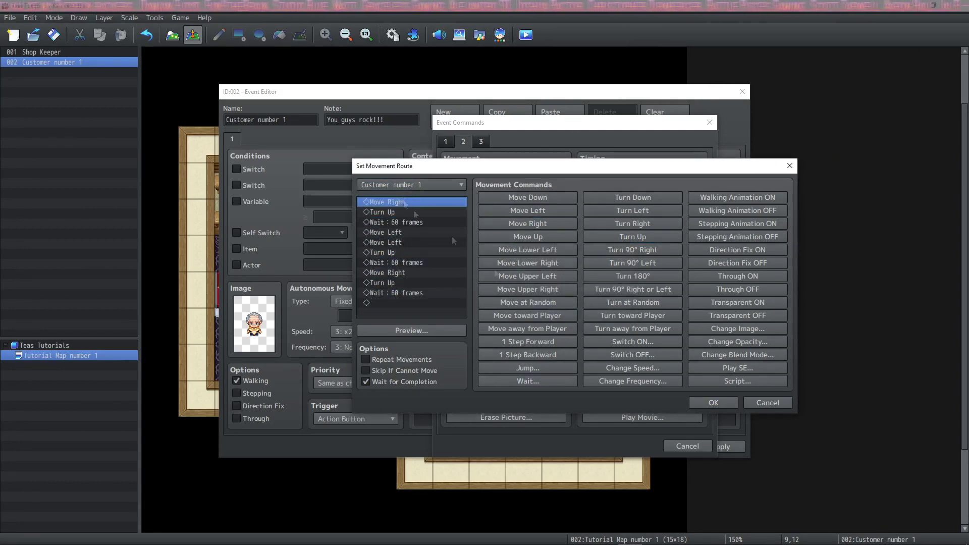
Step: Add a final wait and Change Frequency 5: Highest, enable Repeat Movements, and insert the route
{"action": "left_click", "coordinate": [633, 381]}
{"action": "left_click", "coordinate": [555, 289]}
{"action": "left_click", "coordinate": [543, 348]}
{"action": "left_click", "coordinate": [546, 308]}
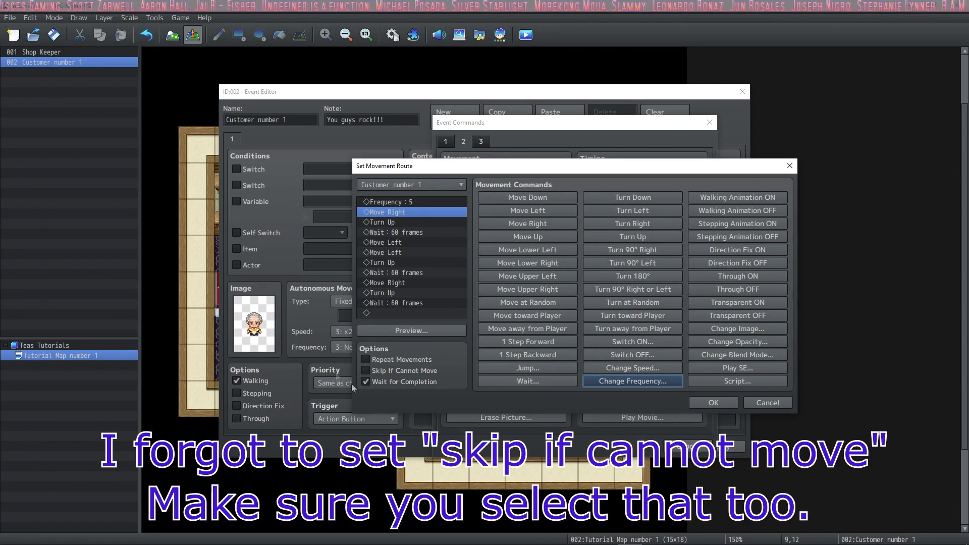
{"action": "left_click", "coordinate": [365, 359]}
{"action": "key", "text": "Return"}
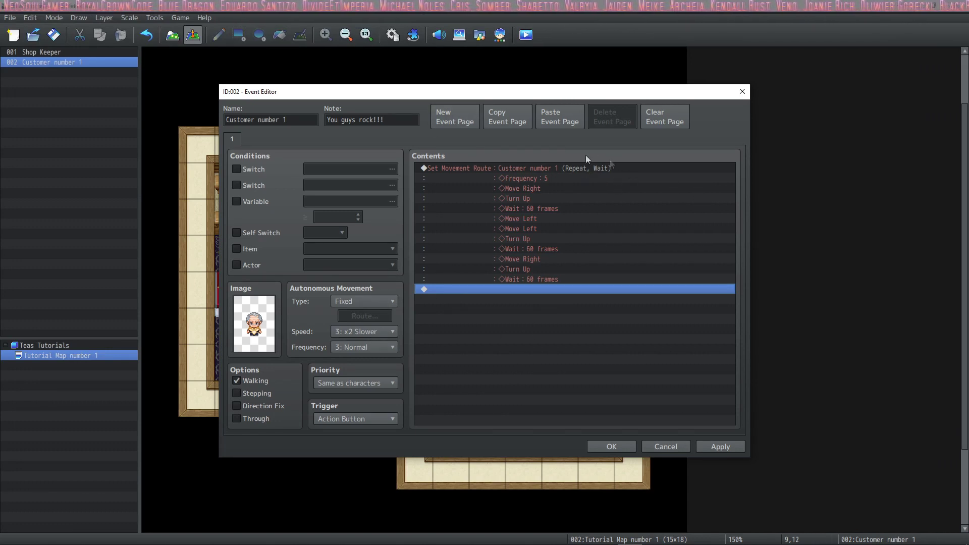
Step: Save the event changes and switch Customer number 1's trigger to Parallel
{"action": "key", "text": "alt+a"}
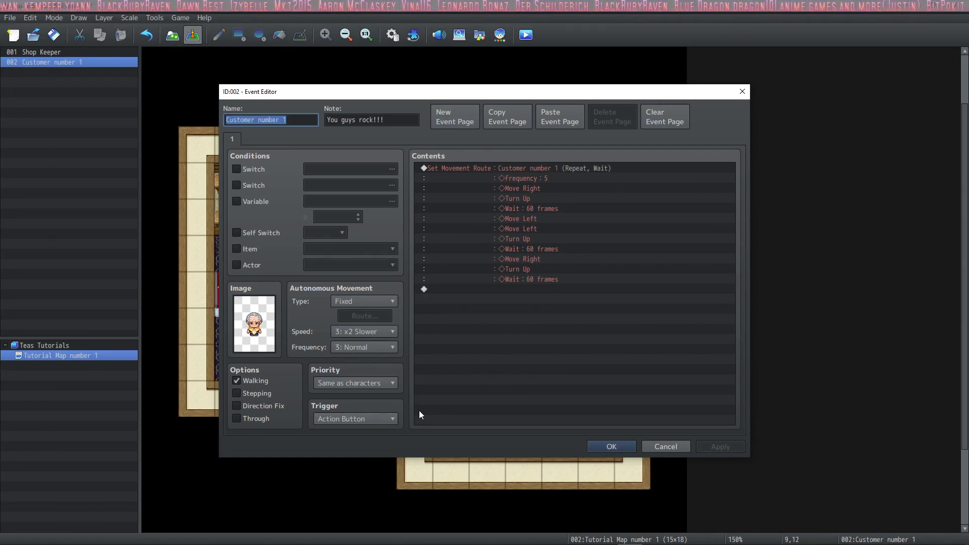
{"action": "left_click", "coordinate": [389, 419]}
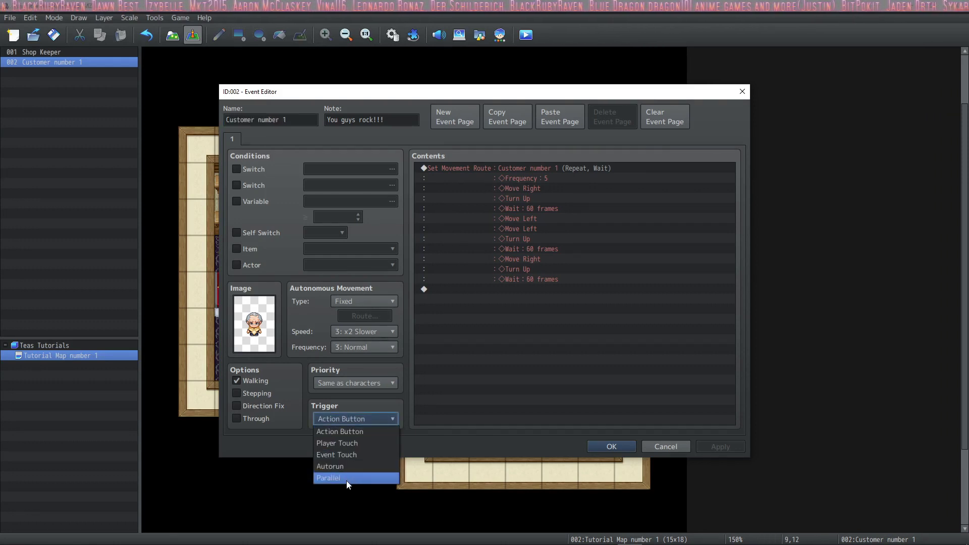
{"action": "left_click", "coordinate": [347, 481]}
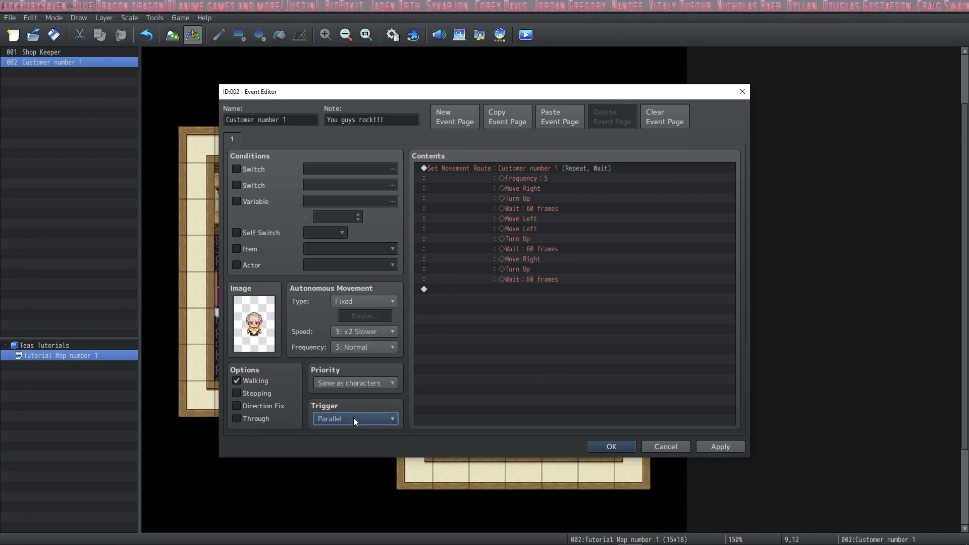
Step: Playtest the shop, walking around to watch the customer pace, then reopen Customer number 1's event
{"action": "key", "text": "Return"}
{"action": "key", "text": "ctrl+r"}
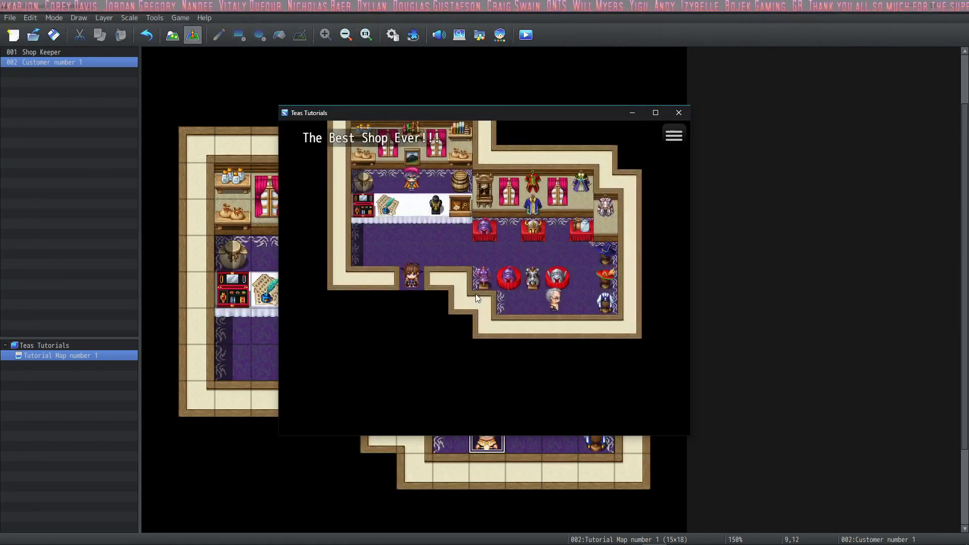
{"action": "key", "text": "Up"}
{"action": "key", "text": "Right"}
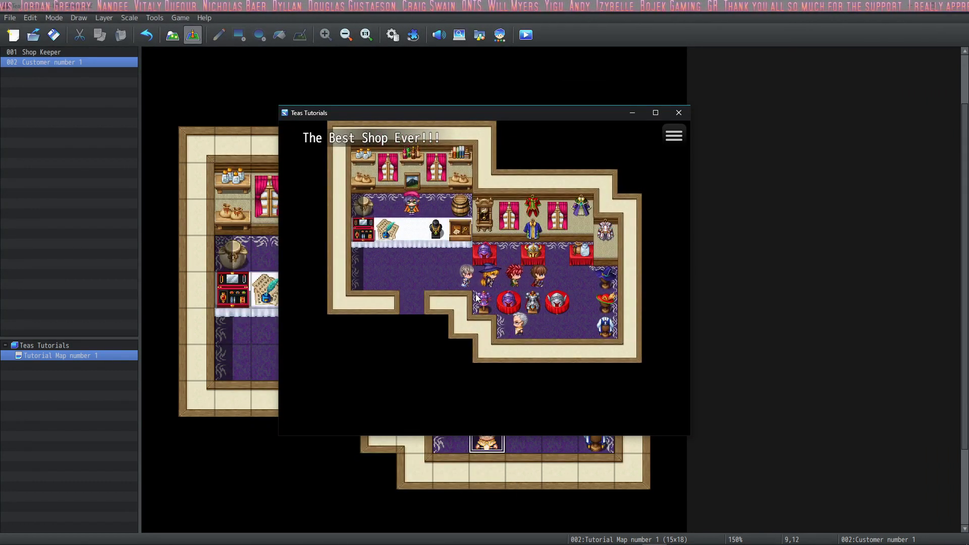
{"action": "key", "text": "Down"}
{"action": "key", "text": "Left"}
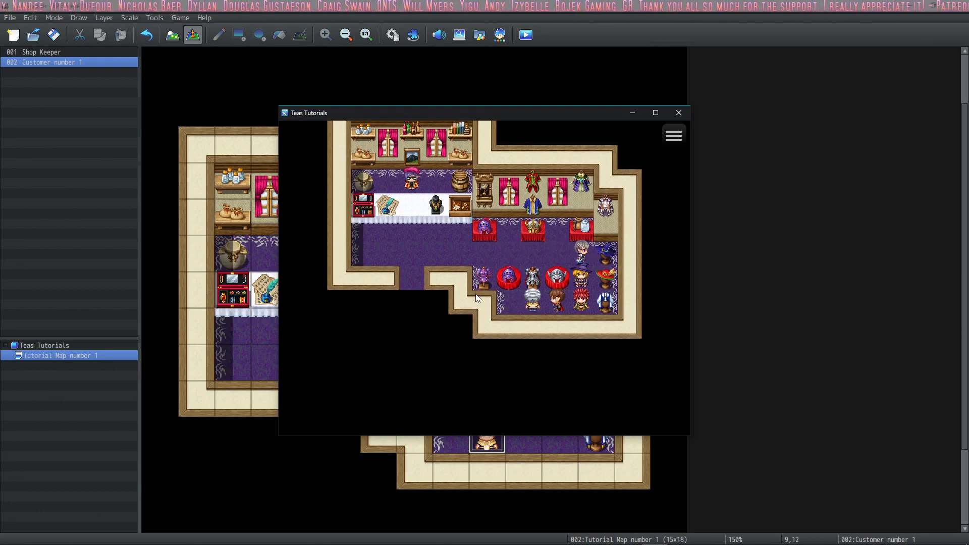
{"action": "key", "text": "Up"}
{"action": "key", "text": "Left"}
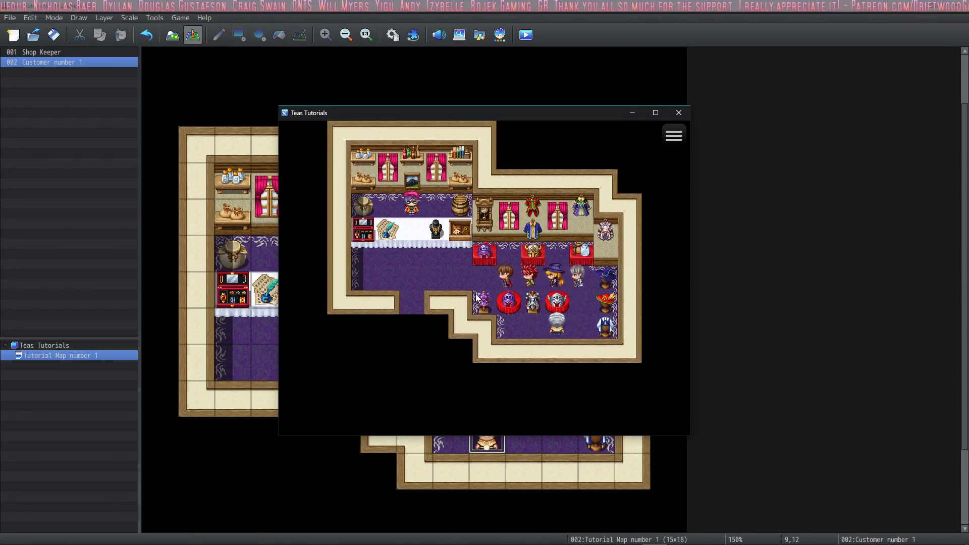
{"action": "key", "text": "Left"}
{"action": "key", "text": "Right"}
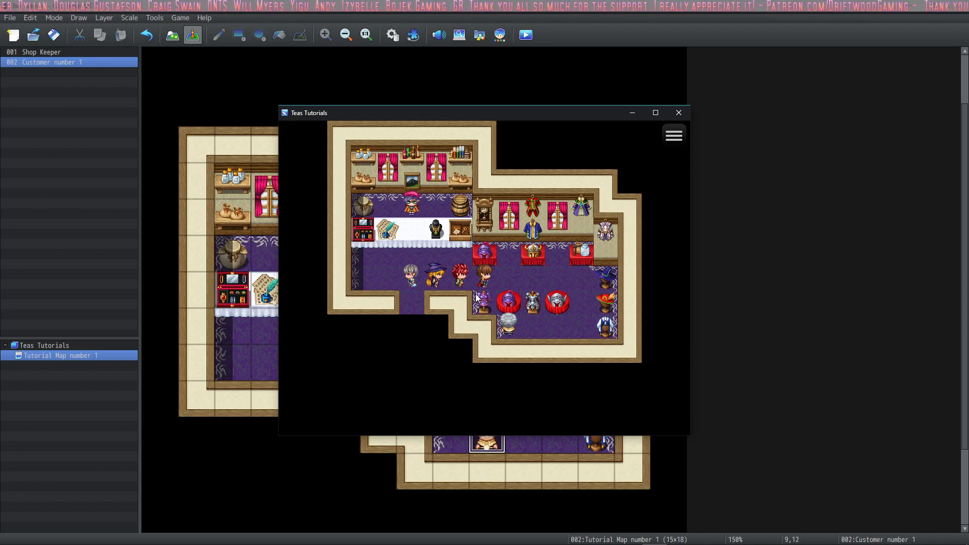
{"action": "left_click", "coordinate": [679, 113]}
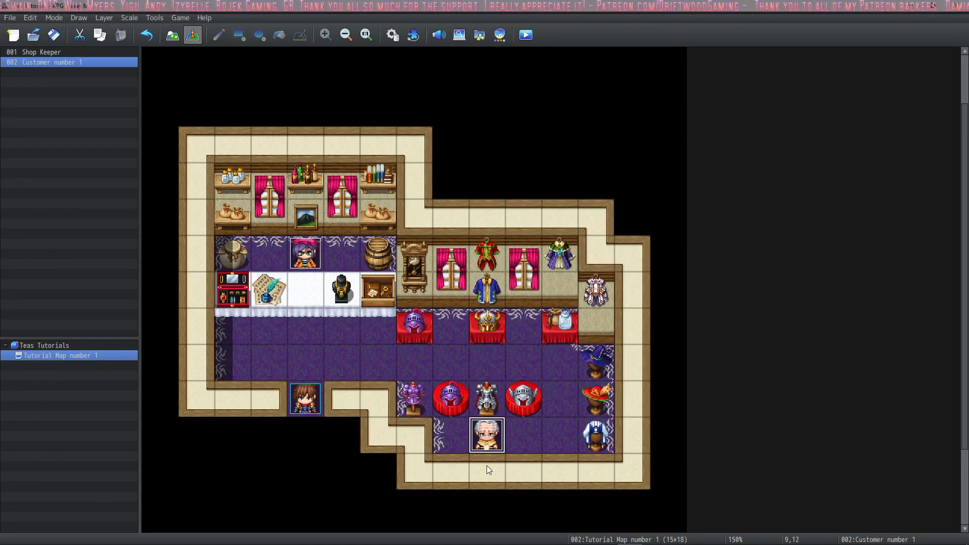
{"action": "double_click", "coordinate": [492, 438]}
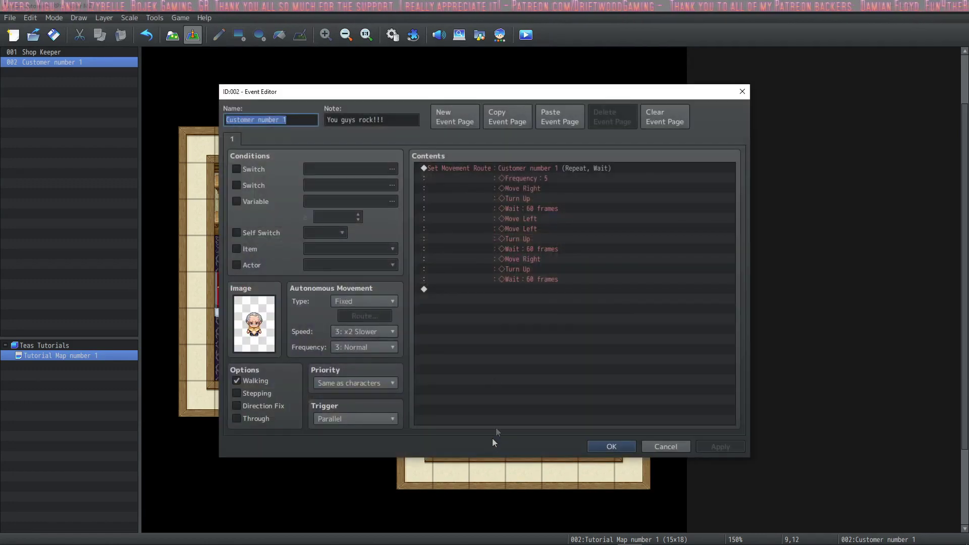
Step: Set Customer number 1's movement type to Custom and delete the Set Movement Route command
{"action": "key", "text": "Escape"}
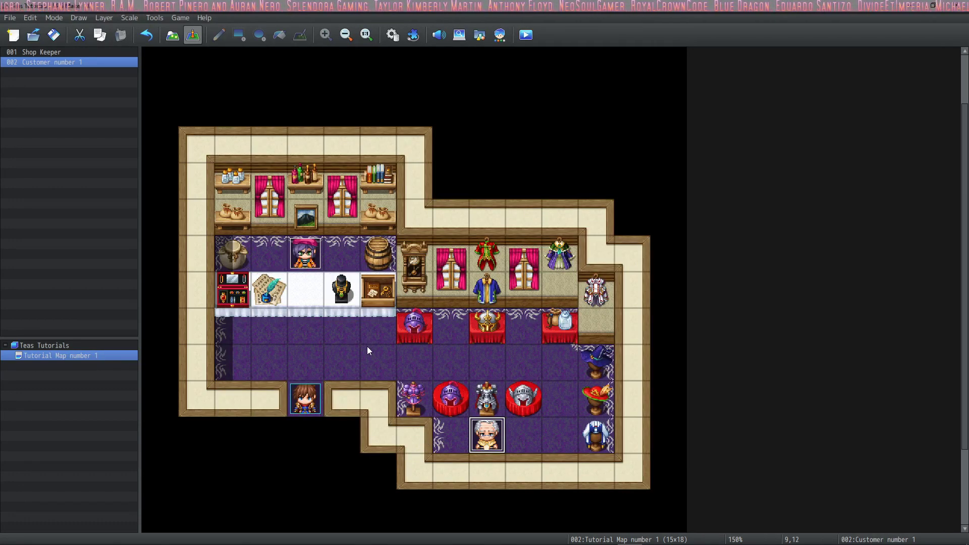
{"action": "double_click", "coordinate": [493, 439]}
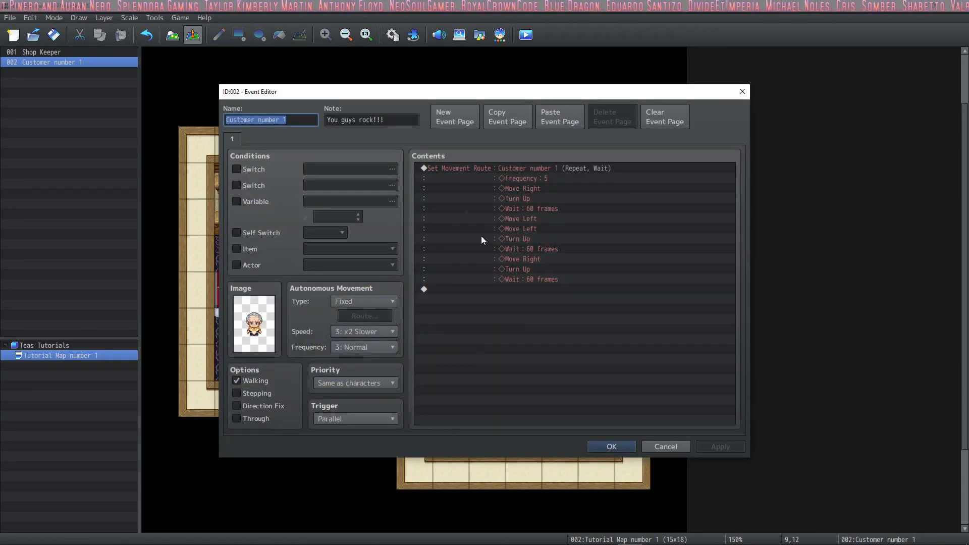
{"action": "left_click", "coordinate": [374, 303]}
{"action": "left_click", "coordinate": [345, 348]}
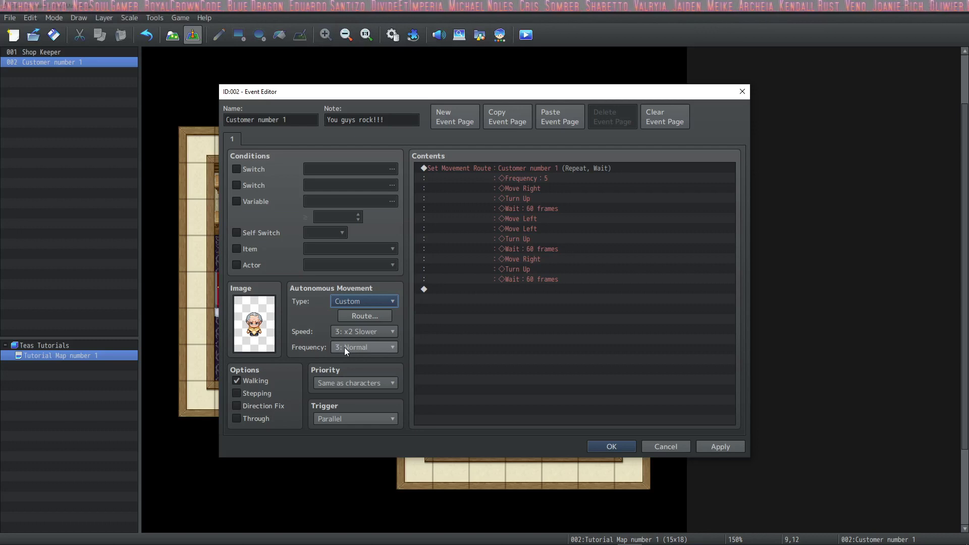
{"action": "left_click", "coordinate": [489, 167]}
{"action": "key", "text": "Delete"}
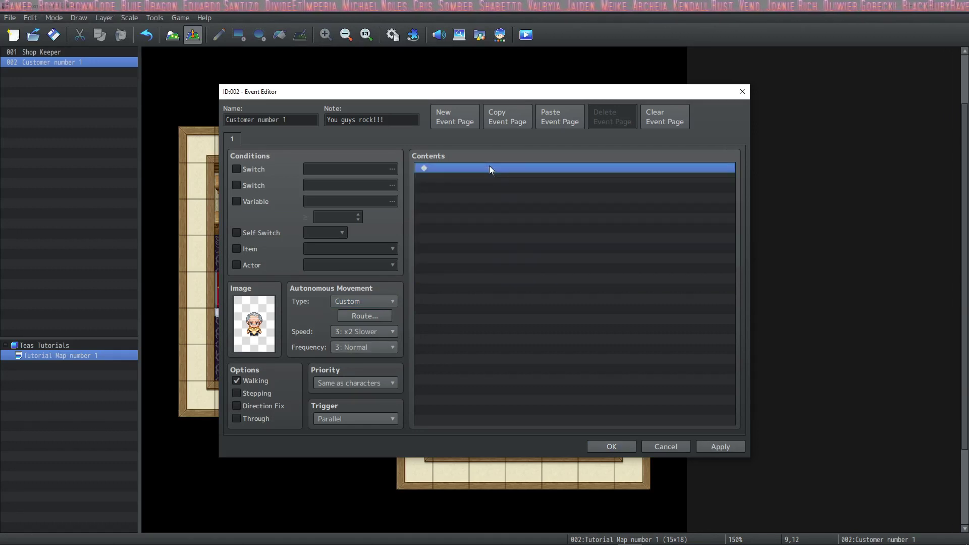
Step: Set the trigger back to Action Button and start a new command at the end of the contents
{"action": "left_click", "coordinate": [374, 419]}
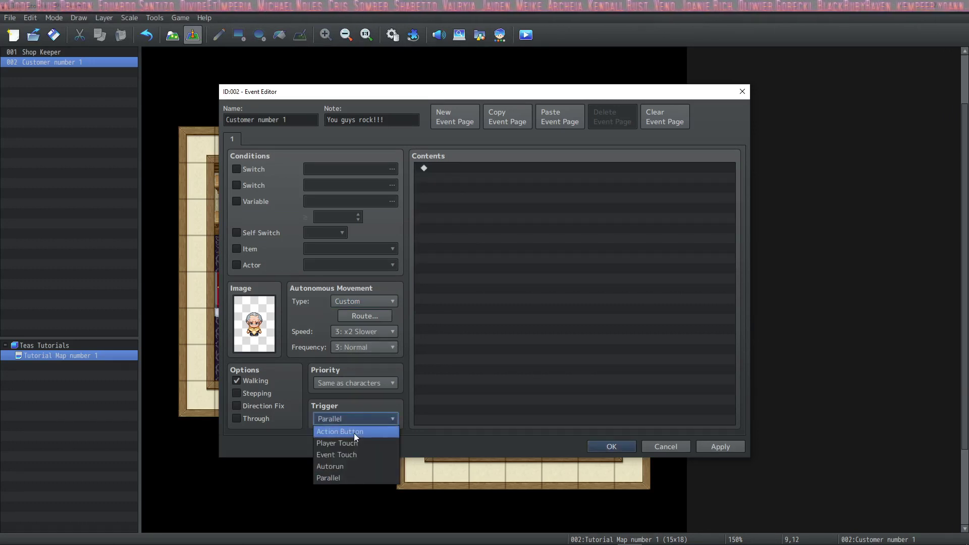
{"action": "left_click", "coordinate": [353, 432]}
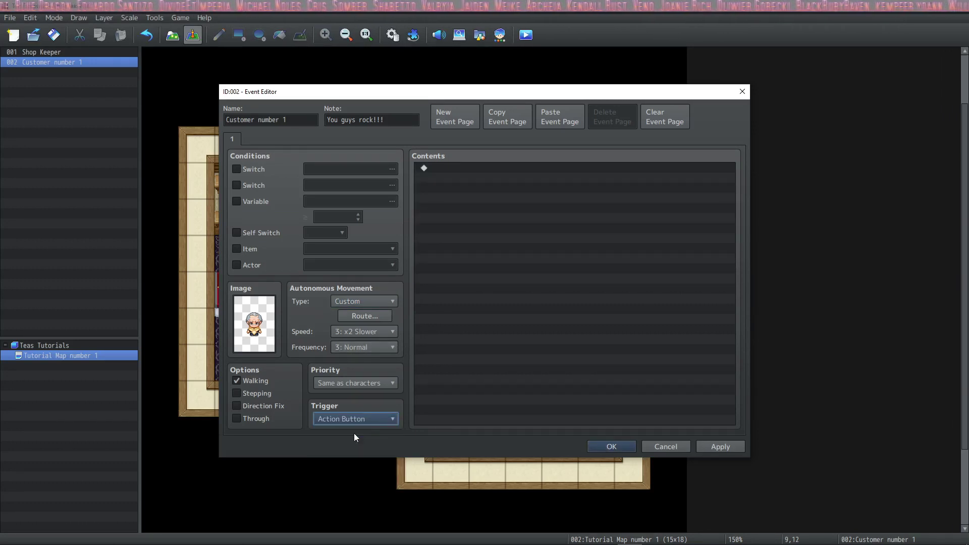
{"action": "left_click", "coordinate": [477, 166]}
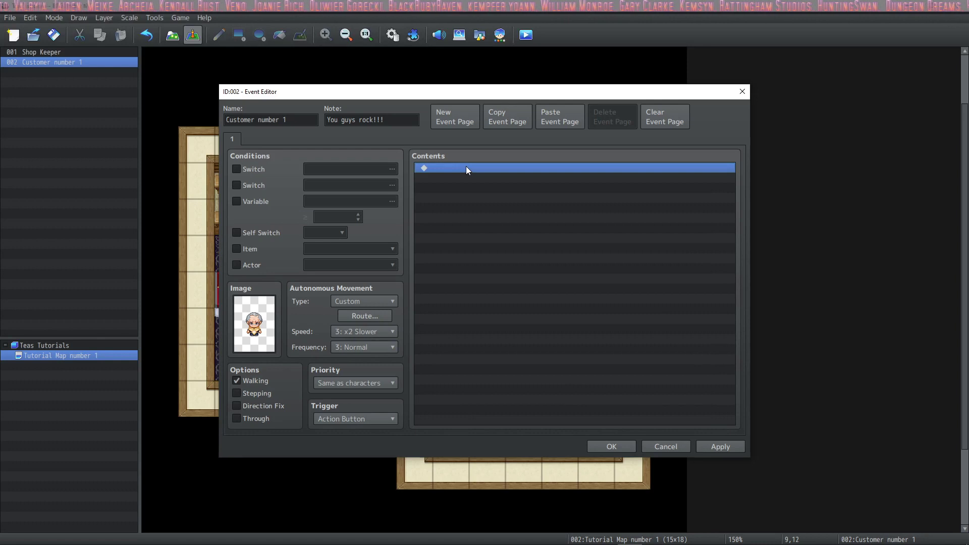
{"action": "double_click", "coordinate": [466, 167]}
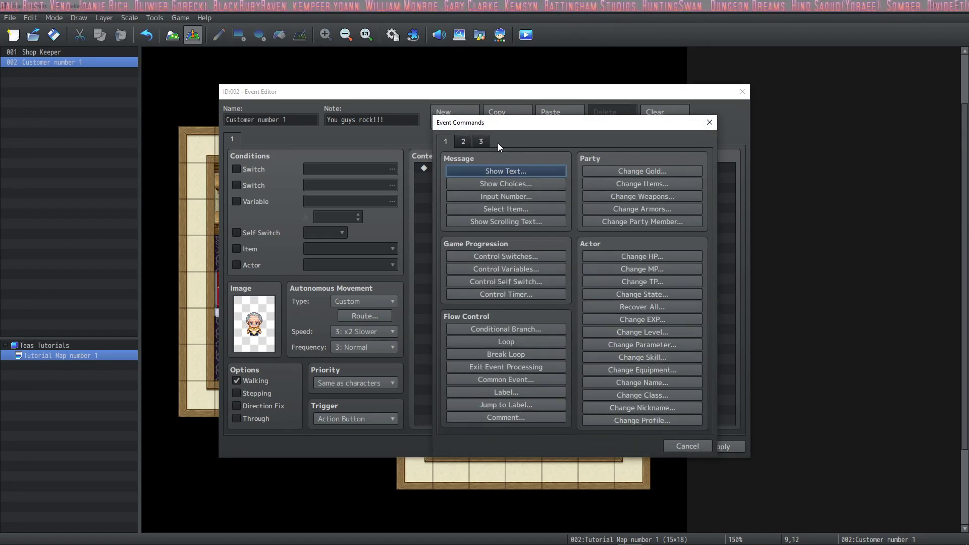
Step: Add a Show Text command using the old man's face from People2
{"action": "left_click", "coordinate": [501, 173]}
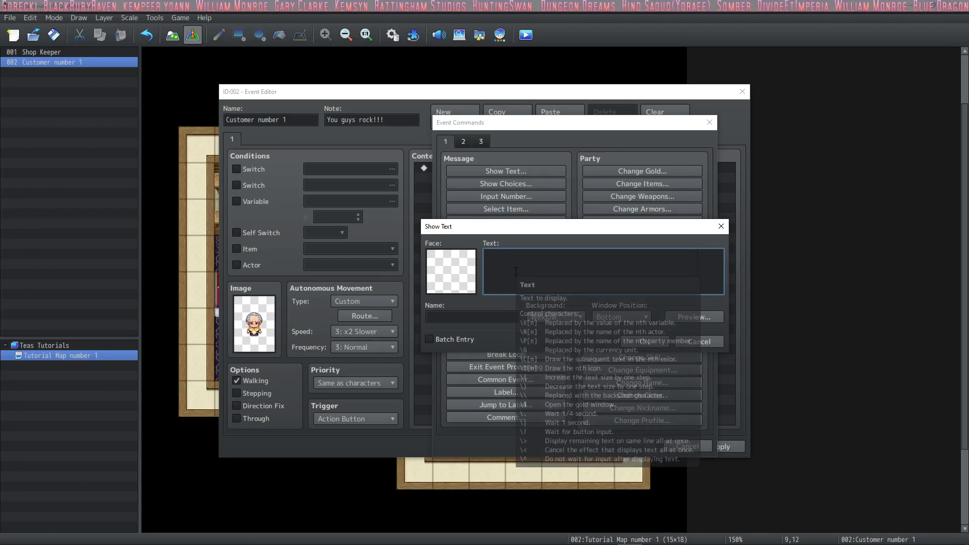
{"action": "double_click", "coordinate": [459, 277]}
{"action": "left_click", "coordinate": [459, 280]}
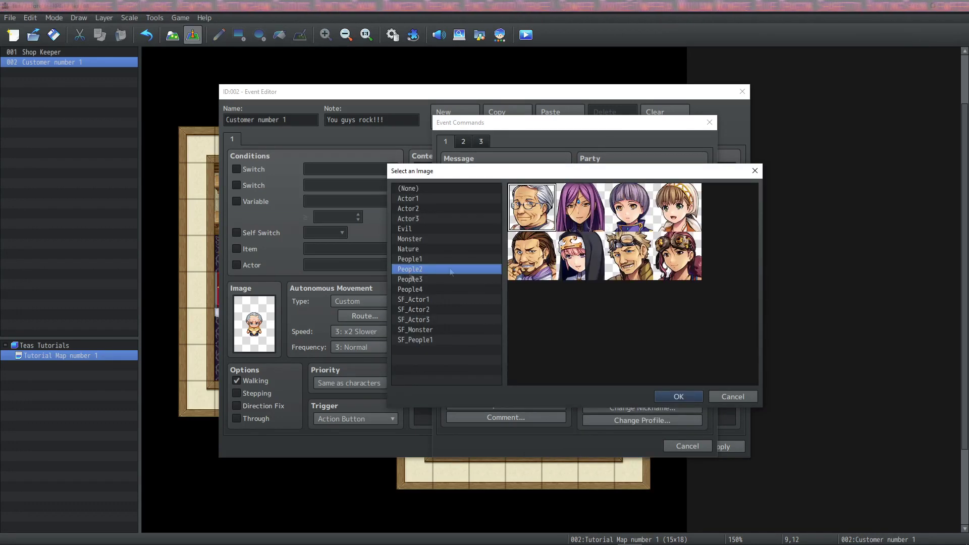
{"action": "double_click", "coordinate": [539, 256]}
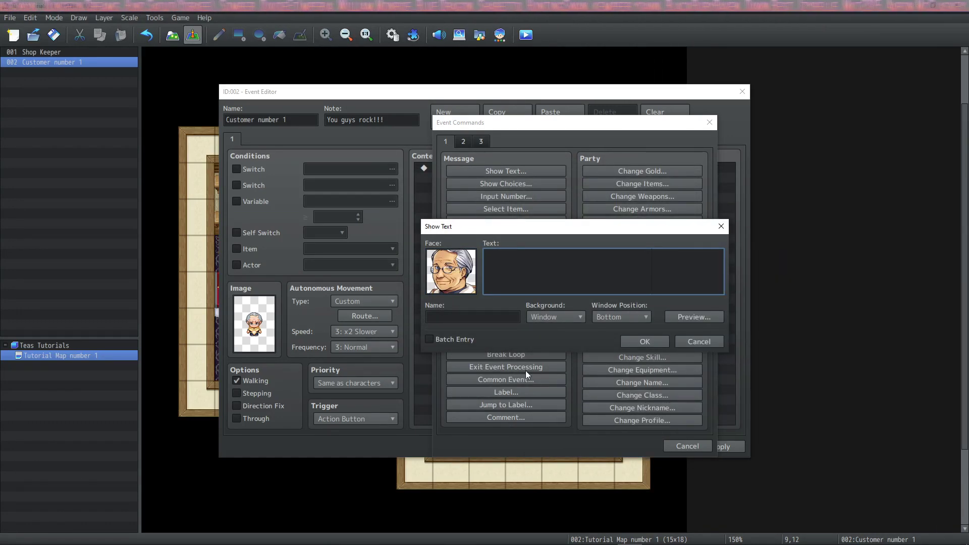
Step: Enter 'I wonder what helmet my daughter would like / the most?' named Customer Number 1, and save
{"action": "type", "text": "Hmm, decisions decisions"}
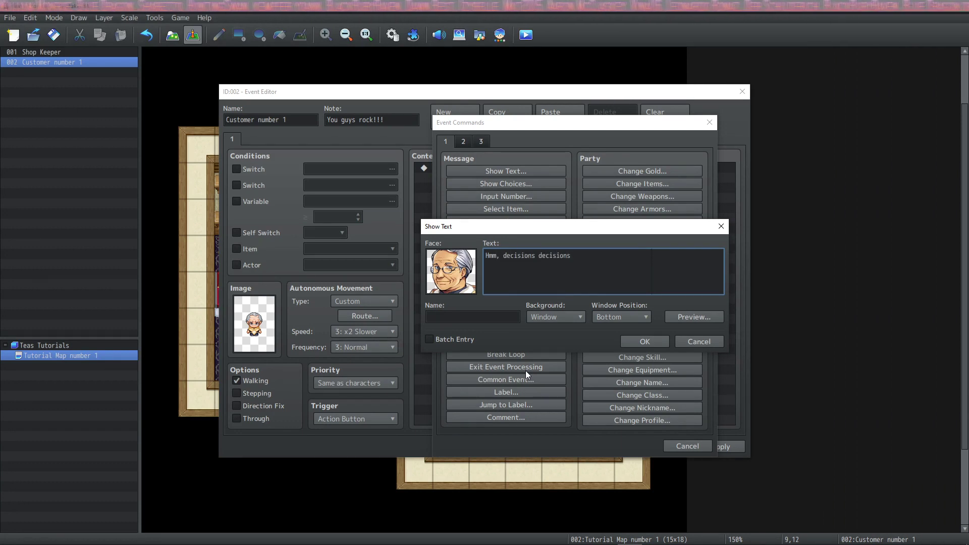
{"action": "key", "text": "BackSpace"}
{"action": "key", "text": "BackSpace"}
{"action": "key", "text": "BackSpace"}
{"action": "key", "text": "BackSpace"}
{"action": "key", "text": "BackSpace"}
{"action": "key", "text": "BackSpace"}
{"action": "key", "text": "BackSpace"}
{"action": "key", "text": "BackSpace"}
{"action": "key", "text": "BackSpace"}
{"action": "key", "text": "BackSpace"}
{"action": "key", "text": "BackSpace"}
{"action": "key", "text": "BackSpace"}
{"action": "key", "text": "BackSpace"}
{"action": "key", "text": "BackSpace"}
{"action": "key", "text": "BackSpace"}
{"action": "key", "text": "BackSpace"}
{"action": "key", "text": "BackSpace"}
{"action": "key", "text": "BackSpace"}
{"action": "key", "text": "BackSpace"}
{"action": "key", "text": "BackSpace"}
{"action": "type", "text": "I wonder what helmet "}
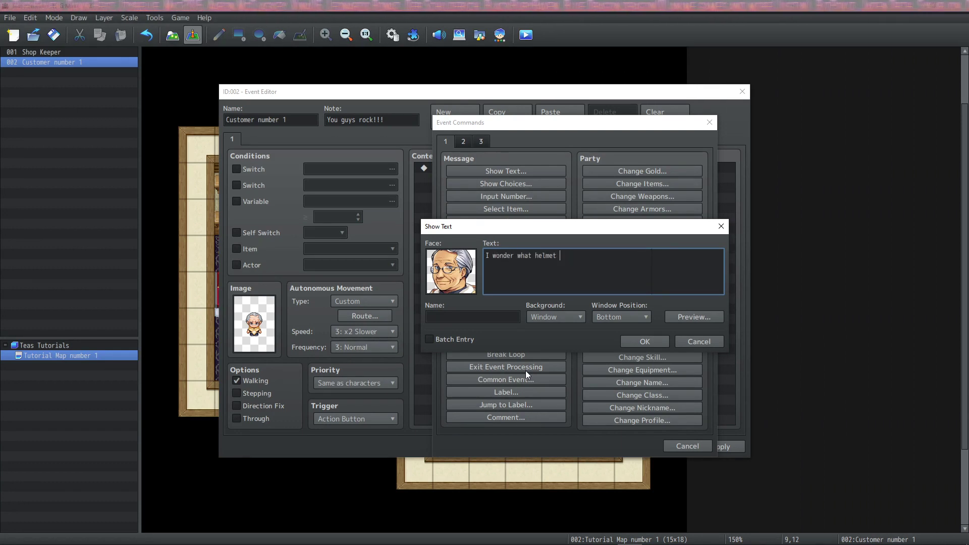
{"action": "type", "text": "my daughter would like"}
{"action": "key", "text": "Return"}
{"action": "type", "text": "the mo"}
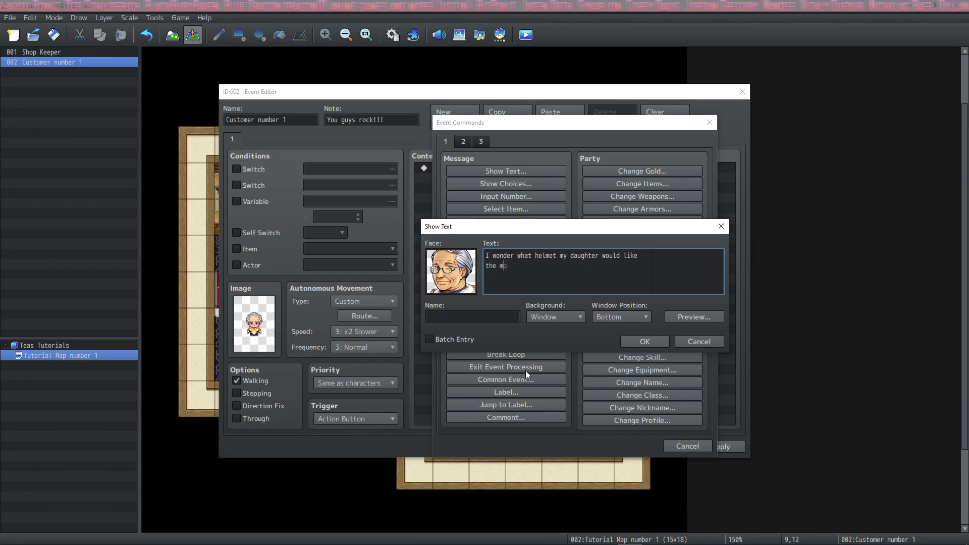
{"action": "type", "text": "st?"}
{"action": "left_click", "coordinate": [498, 317]}
{"action": "type", "text": "Customer"}
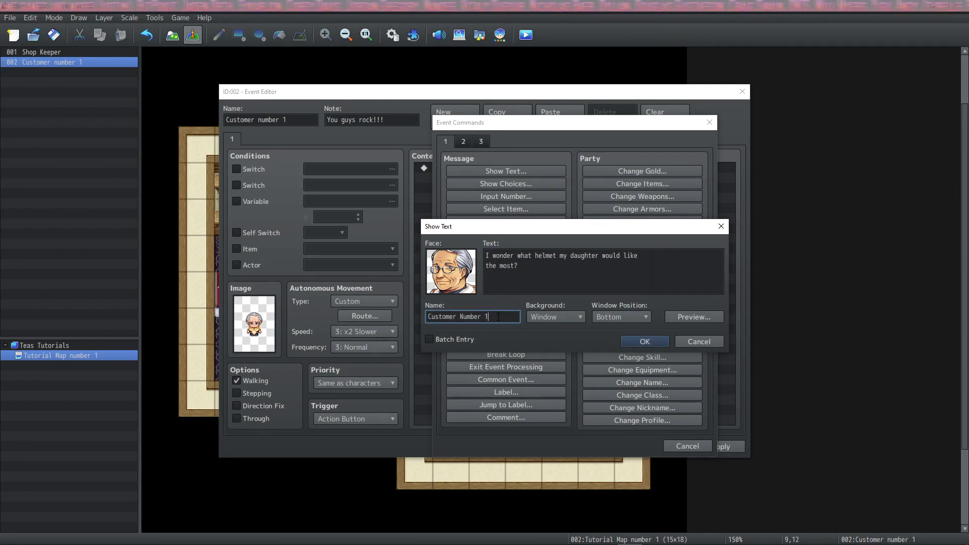
{"action": "type", "text": " Number 1"}
{"action": "left_click", "coordinate": [640, 342]}
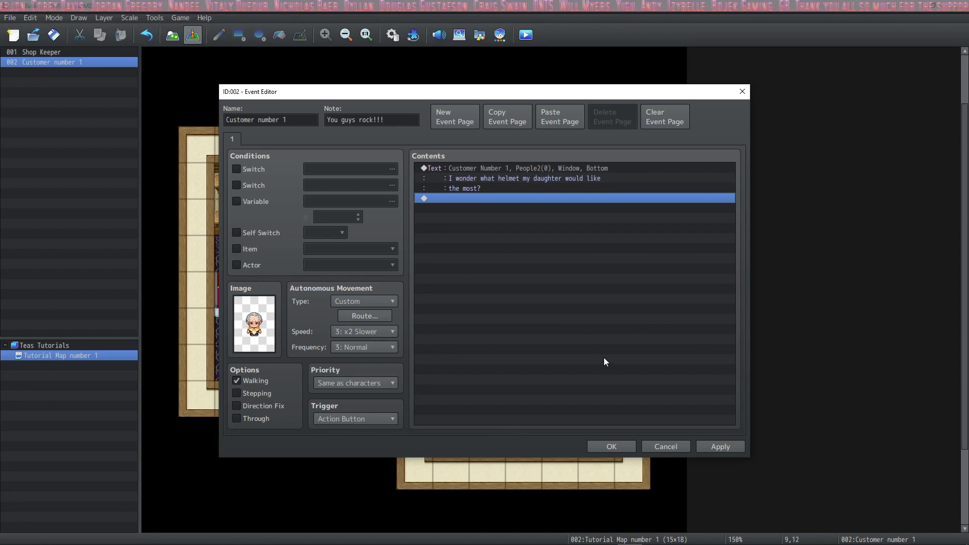
{"action": "left_click", "coordinate": [611, 447]}
Step: Playtest the game and dismiss the customer's helmet message
{"action": "key", "text": "ctrl+r"}
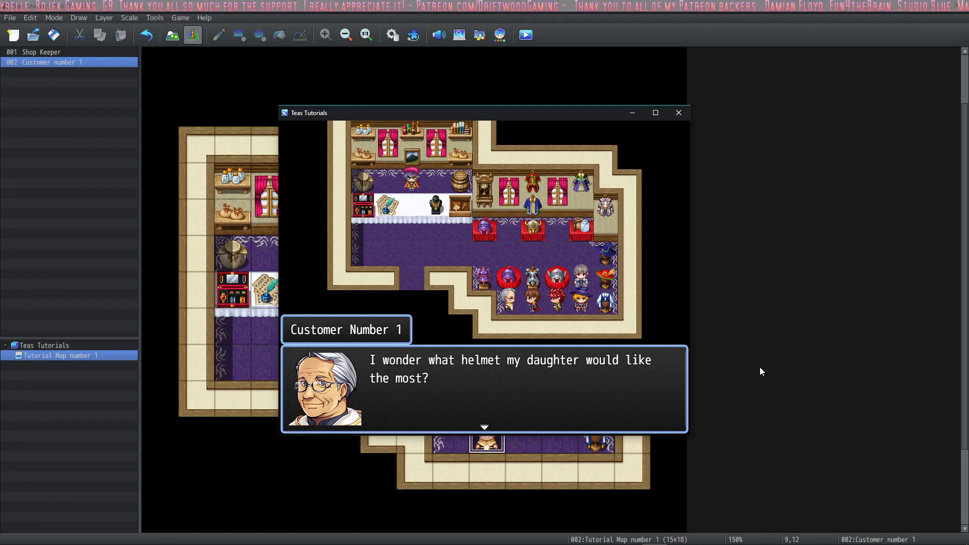
{"action": "key", "text": "Return"}
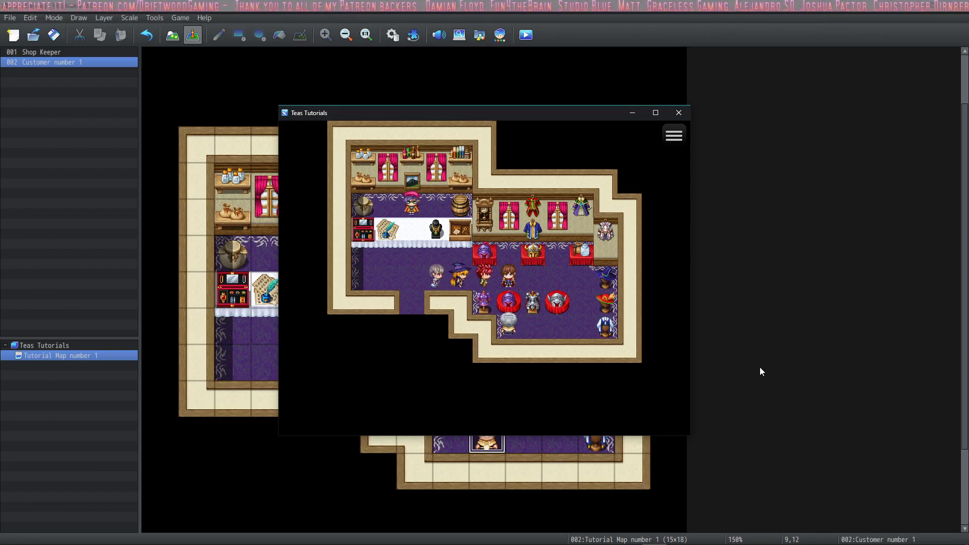
Step: Close the playtest and change the customer's event trigger to Autorun
{"action": "left_click", "coordinate": [679, 113]}
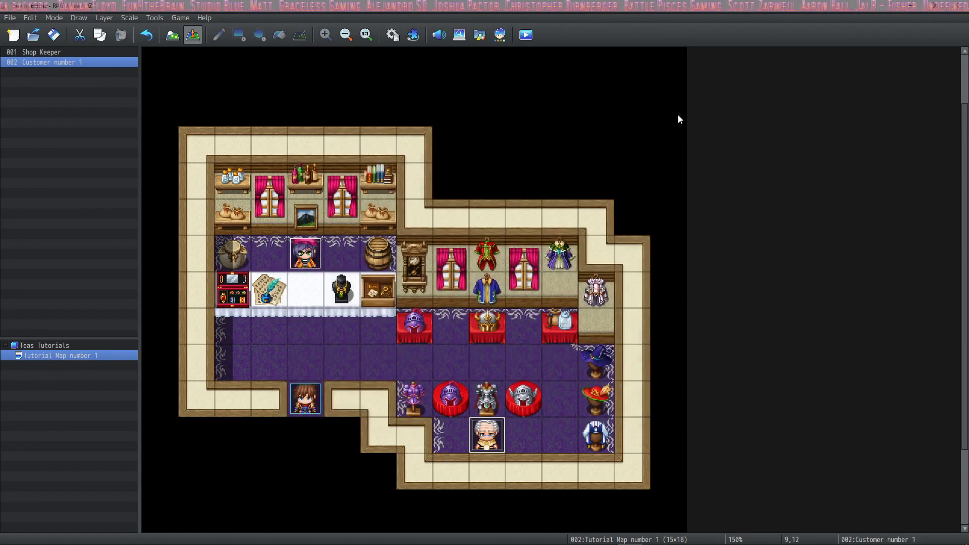
{"action": "double_click", "coordinate": [485, 441]}
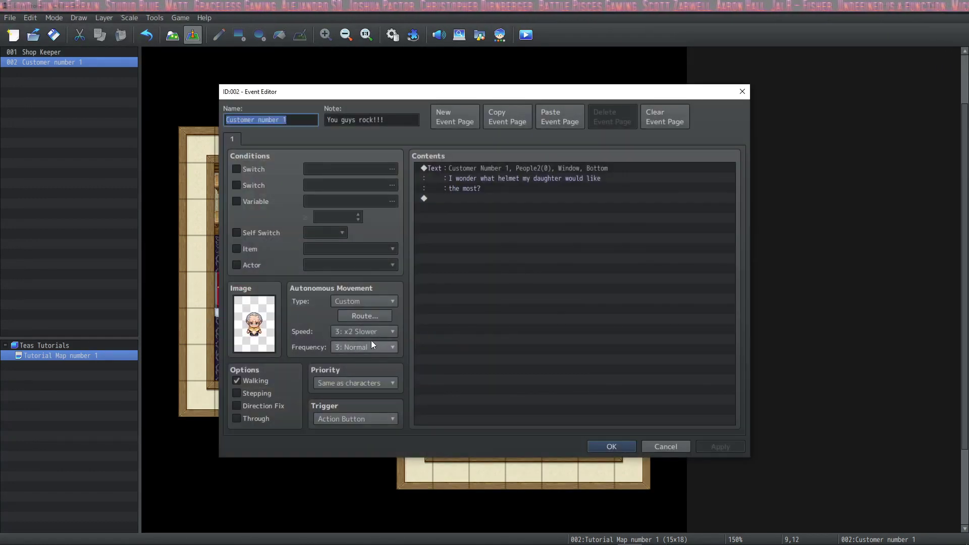
{"action": "left_click", "coordinate": [347, 419]}
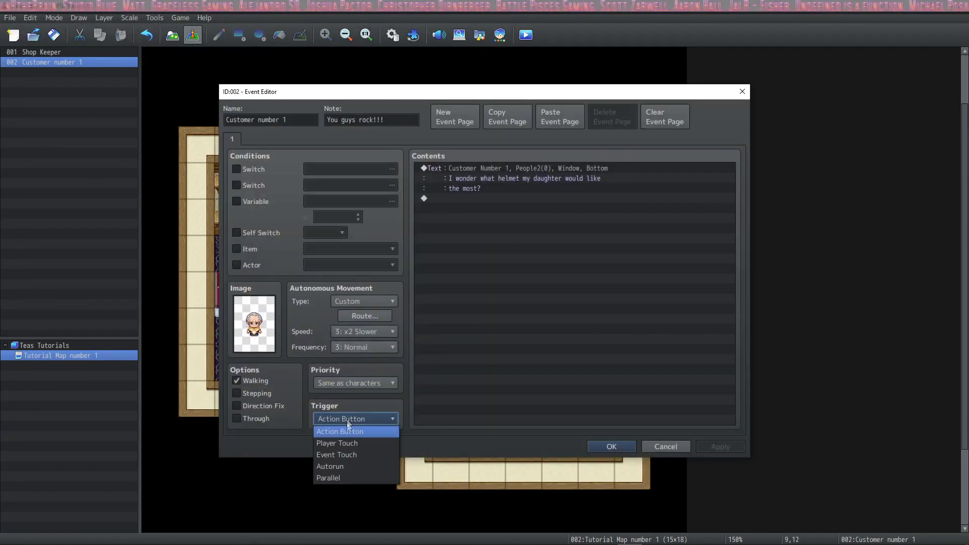
{"action": "left_click", "coordinate": [339, 468]}
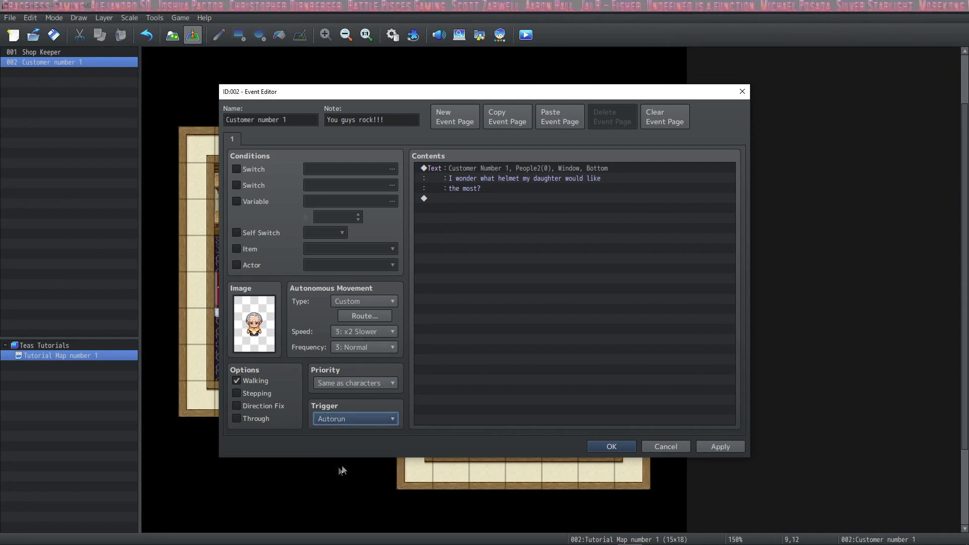
{"action": "left_click", "coordinate": [626, 449]}
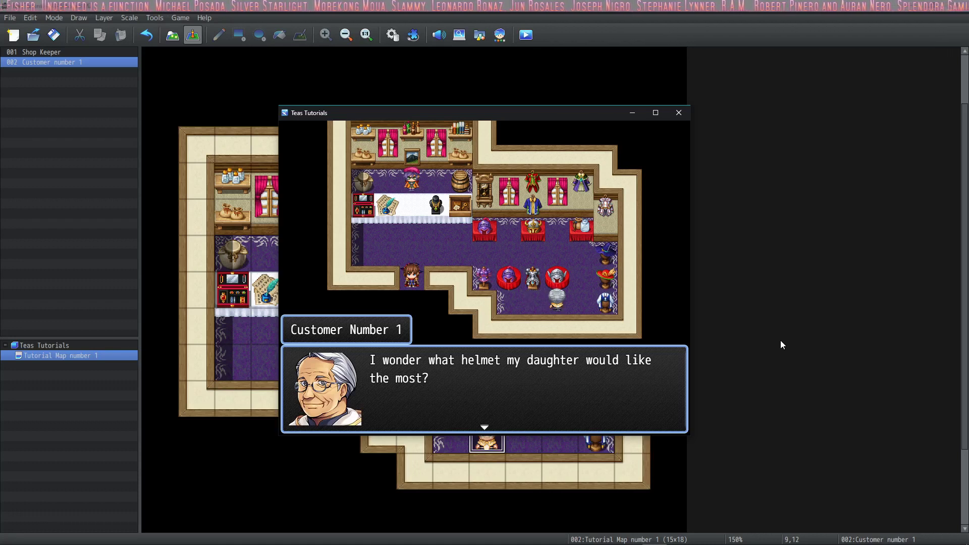
Step: Dismiss the auto-repeating helmet message three times in game, then reopen the customer's event
{"action": "key", "text": "Return"}
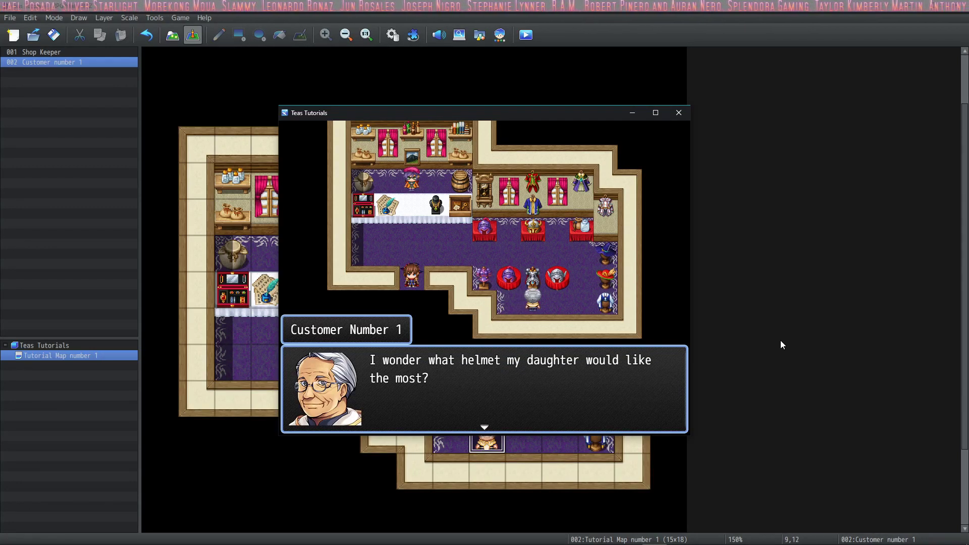
{"action": "key", "text": "Return"}
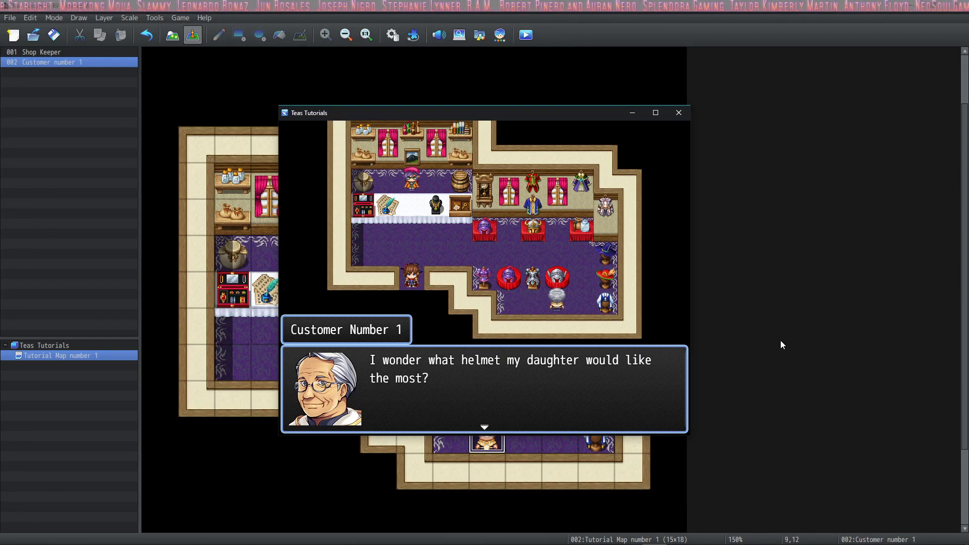
{"action": "key", "text": "Return"}
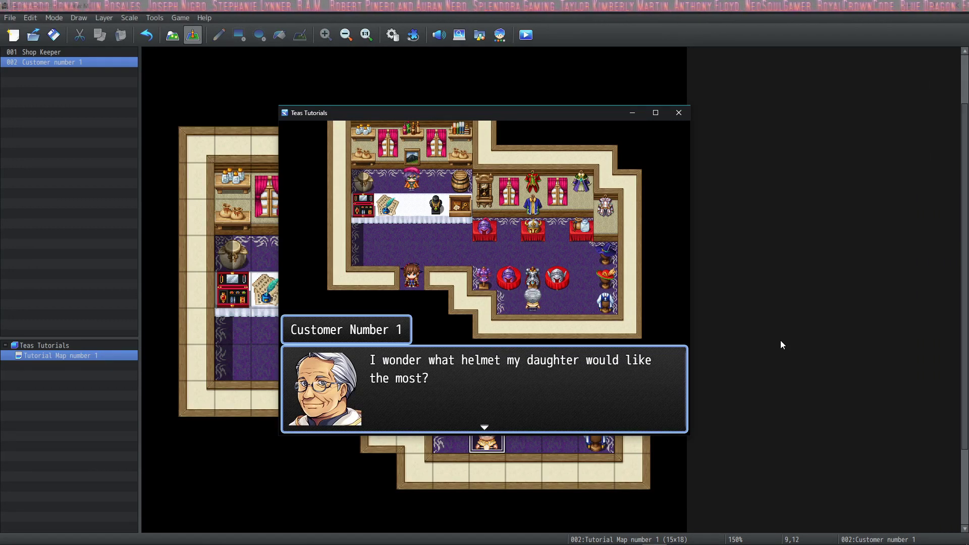
{"action": "left_click", "coordinate": [679, 113]}
{"action": "double_click", "coordinate": [463, 254]}
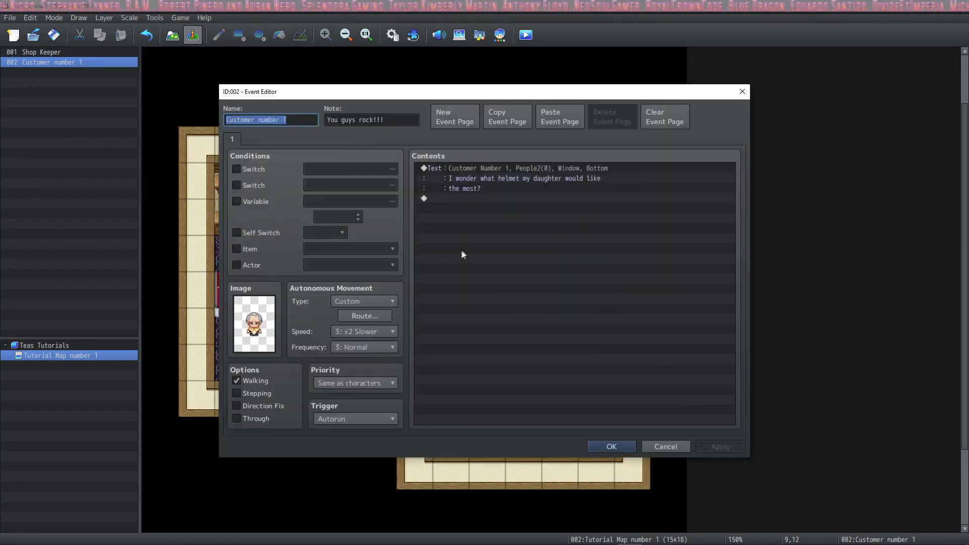
Step: Insert a Control Self Switch command after the helmet message
{"action": "double_click", "coordinate": [463, 199]}
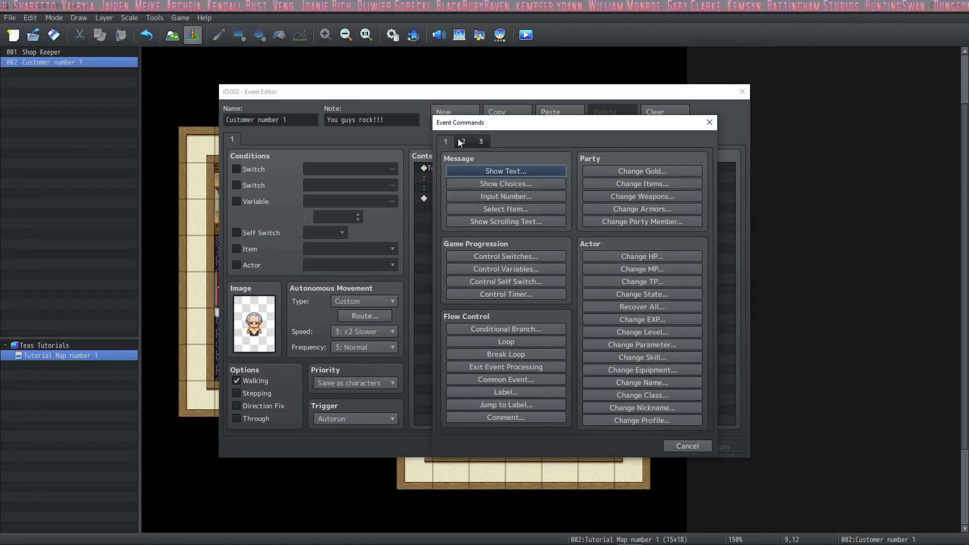
{"action": "left_click", "coordinate": [510, 280]}
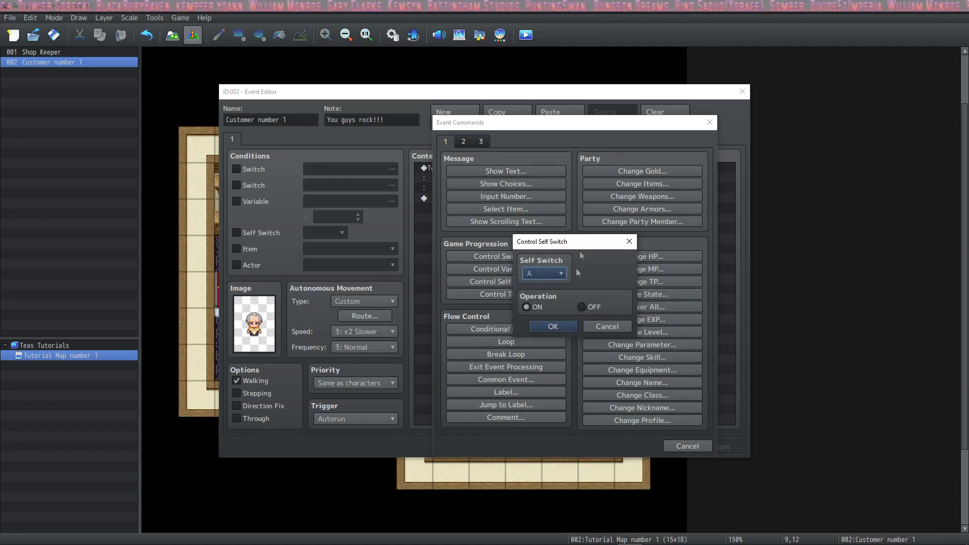
Step: Confirm self switch A ON and add page 2 conditioned on self switch A
{"action": "left_click", "coordinate": [558, 327]}
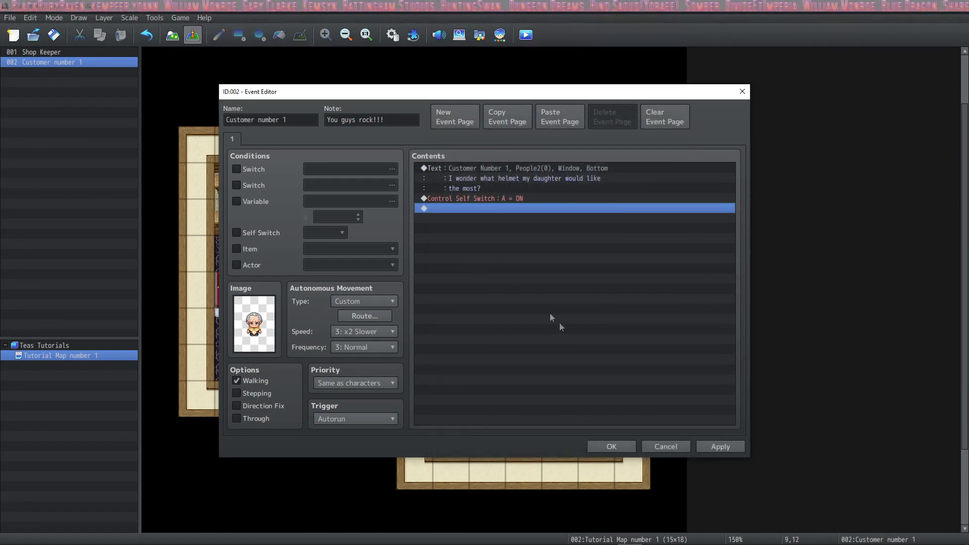
{"action": "left_click", "coordinate": [451, 123]}
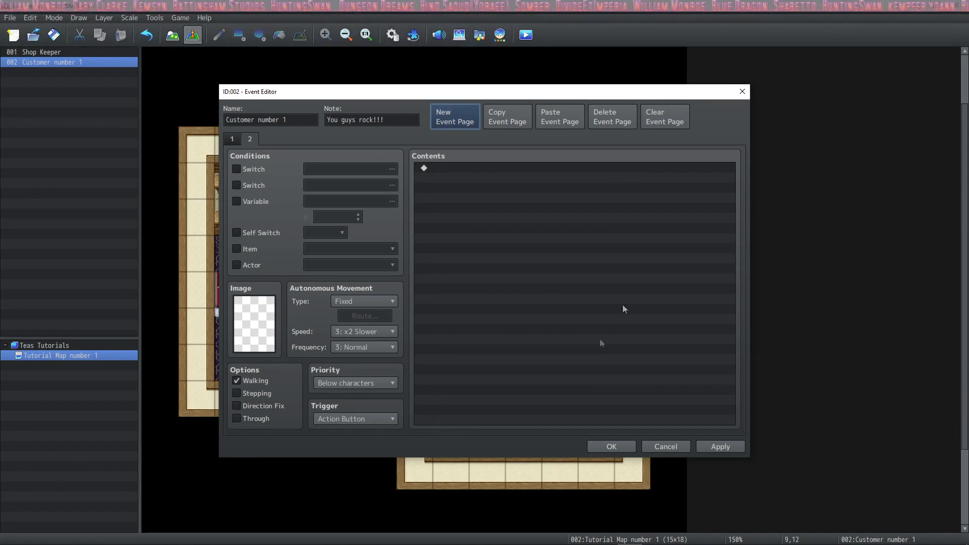
{"action": "left_click", "coordinate": [237, 234]}
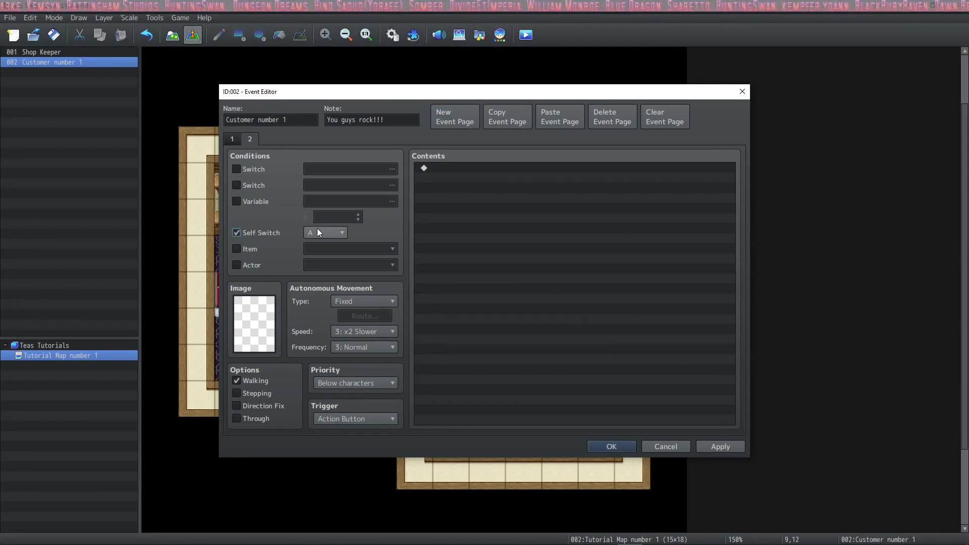
Step: Compare pages 1 and 2 by switching back and forth between their tabs
{"action": "left_click", "coordinate": [231, 140]}
{"action": "left_click", "coordinate": [250, 138]}
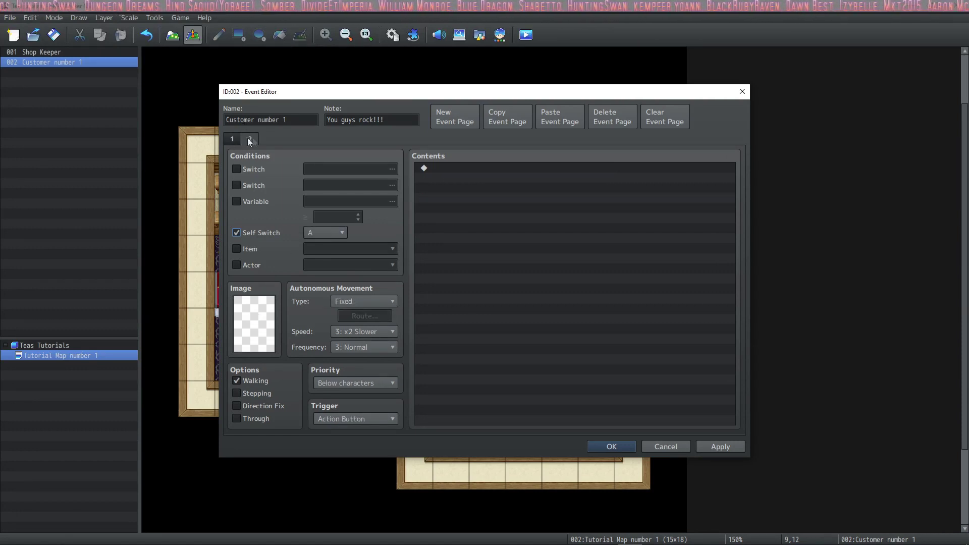
{"action": "left_click", "coordinate": [233, 138]}
{"action": "left_click", "coordinate": [250, 139]}
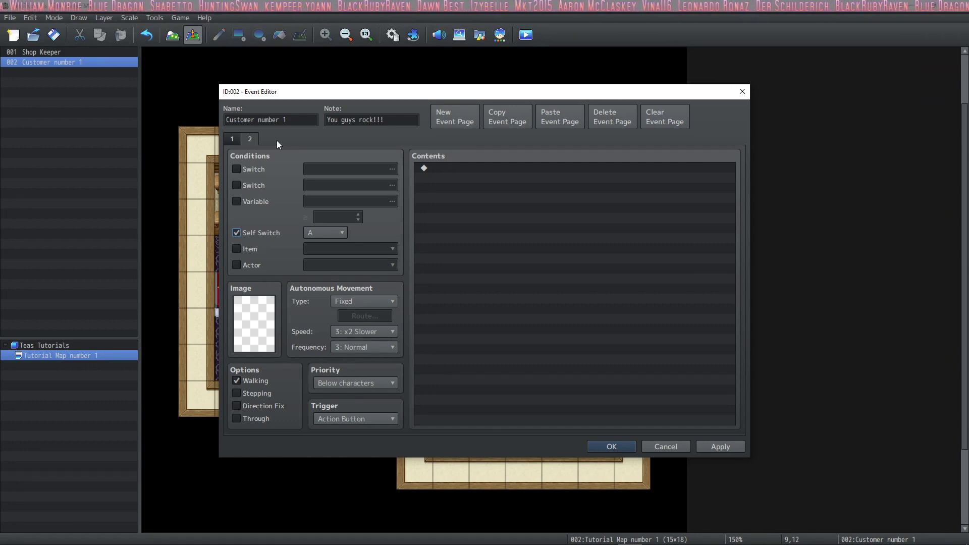
{"action": "left_click", "coordinate": [231, 138]}
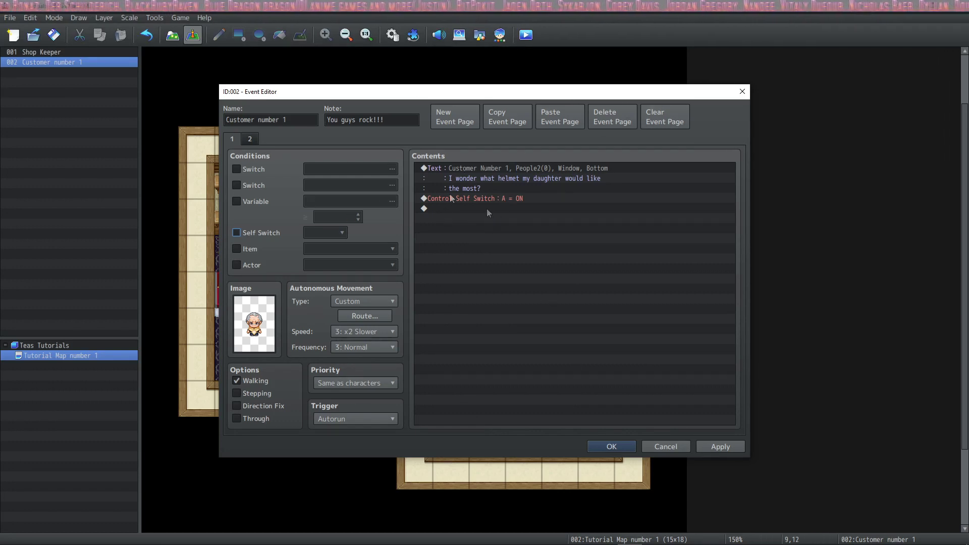
{"action": "left_click", "coordinate": [249, 139]}
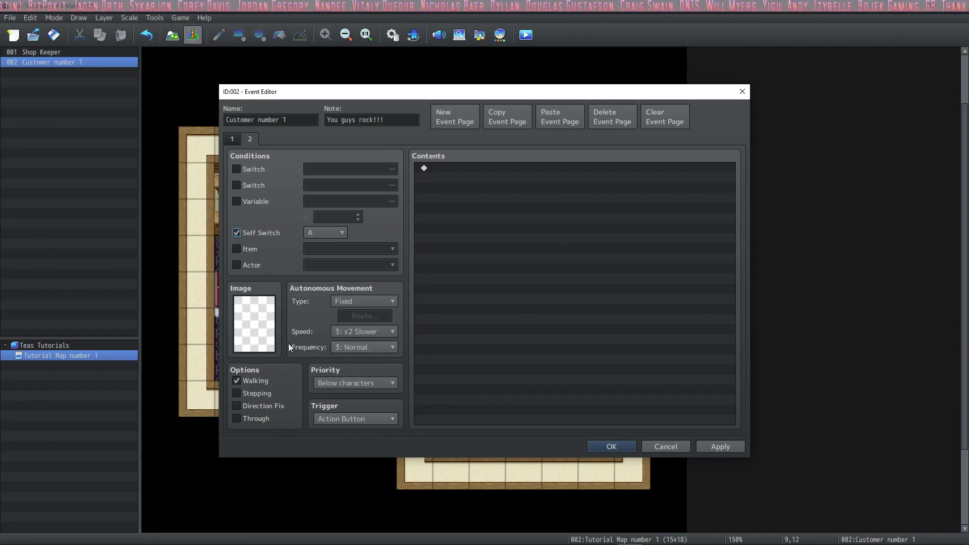
Step: Give page 2 the old man's sprite and pick his face for a greeting message
{"action": "double_click", "coordinate": [250, 321]}
{"action": "left_click", "coordinate": [335, 277]}
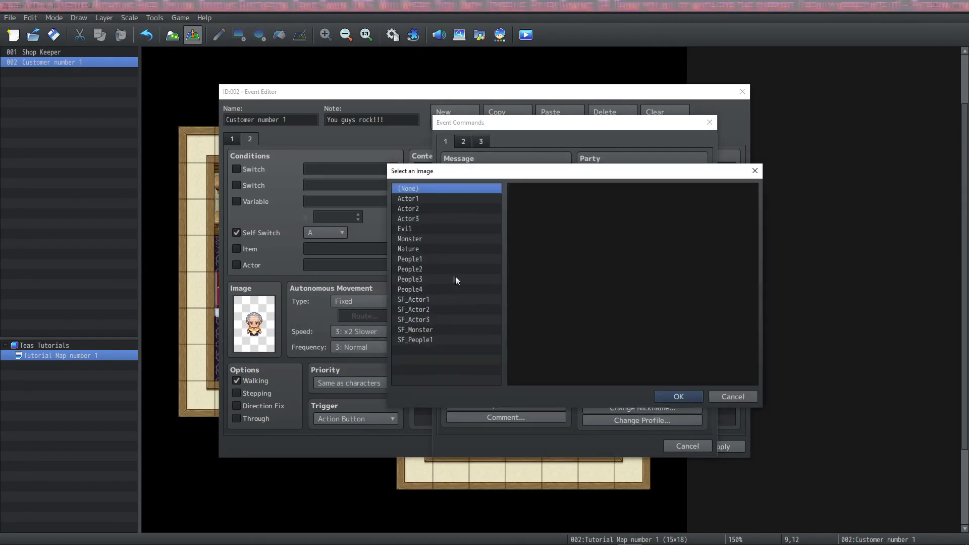
{"action": "left_click", "coordinate": [423, 262]}
{"action": "double_click", "coordinate": [681, 255]}
Step: Enter the 'Oh! Hello!' greeting, save the event, and start a playtest from the title screen
{"action": "type", "text": "Oh! Hello!"}
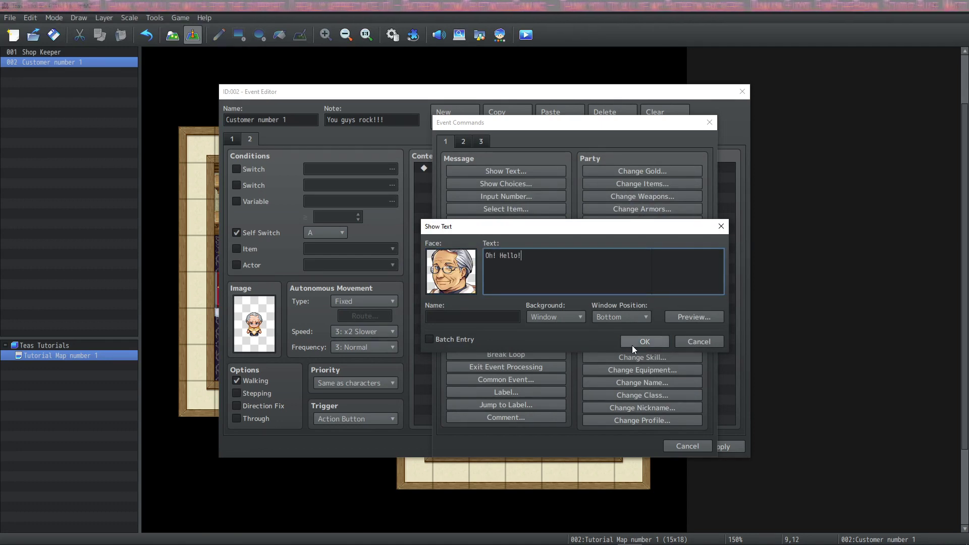
{"action": "left_click", "coordinate": [454, 317]}
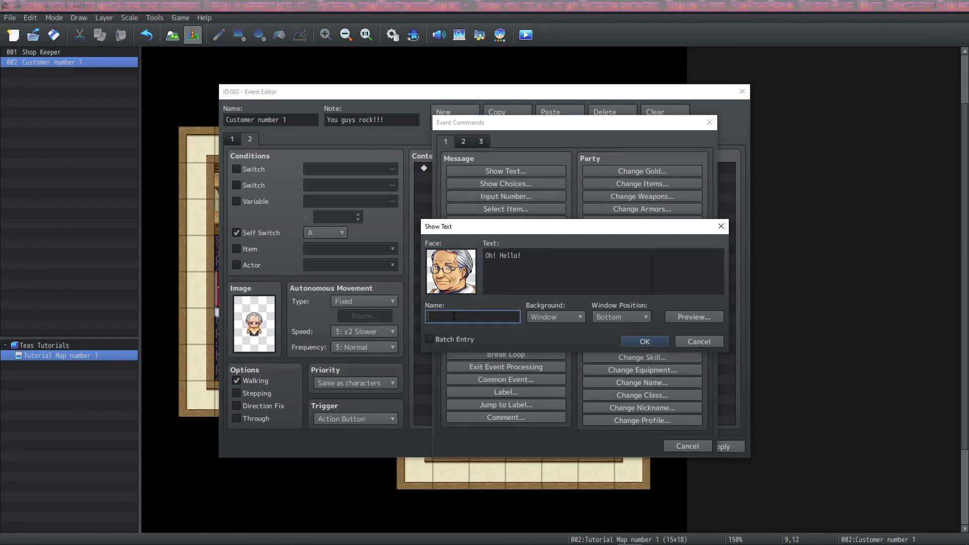
{"action": "left_click", "coordinate": [644, 341]}
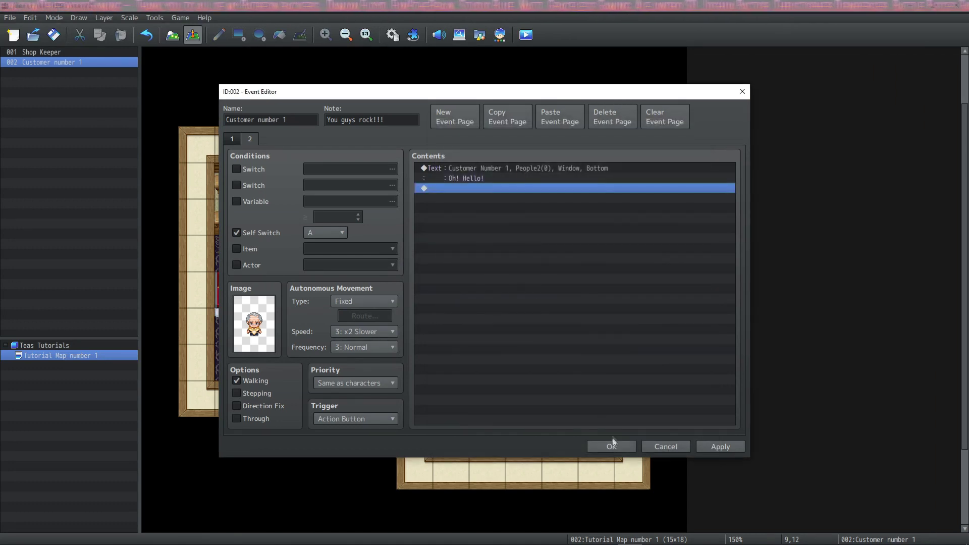
{"action": "left_click", "coordinate": [610, 447]}
{"action": "key", "text": "ctrl+r"}
{"action": "left_click", "coordinate": [511, 328]}
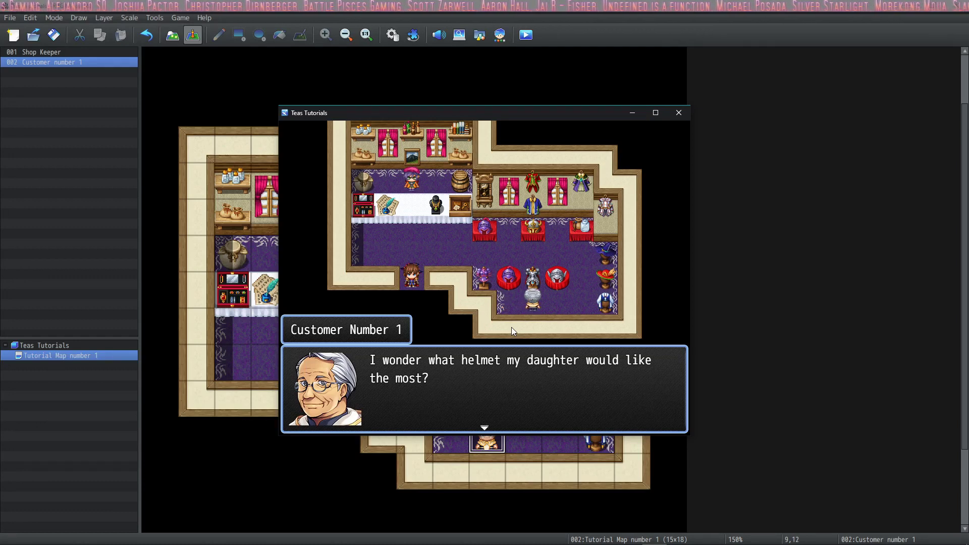
Step: Dismiss the opening message, walk to Customer Number 1 and read his 'Oh! Hello!' greeting
{"action": "key", "text": "Return"}
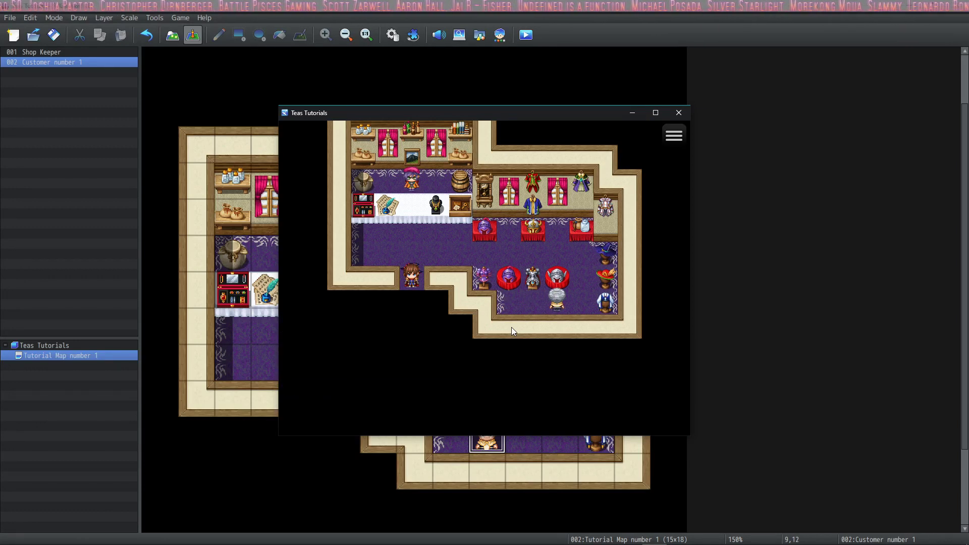
{"action": "key", "text": "Down"}
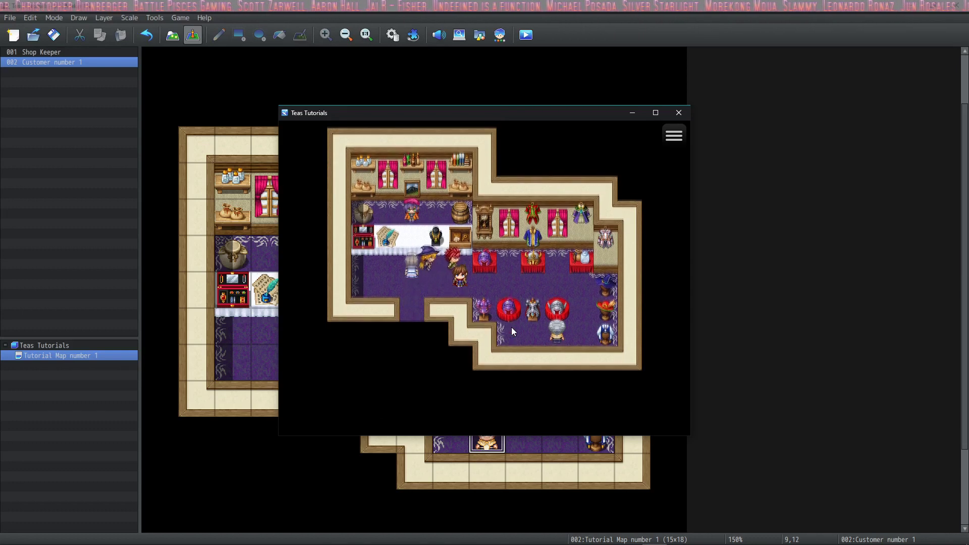
{"action": "key", "text": "Right"}
{"action": "key", "text": "Down"}
{"action": "key", "text": "Down"}
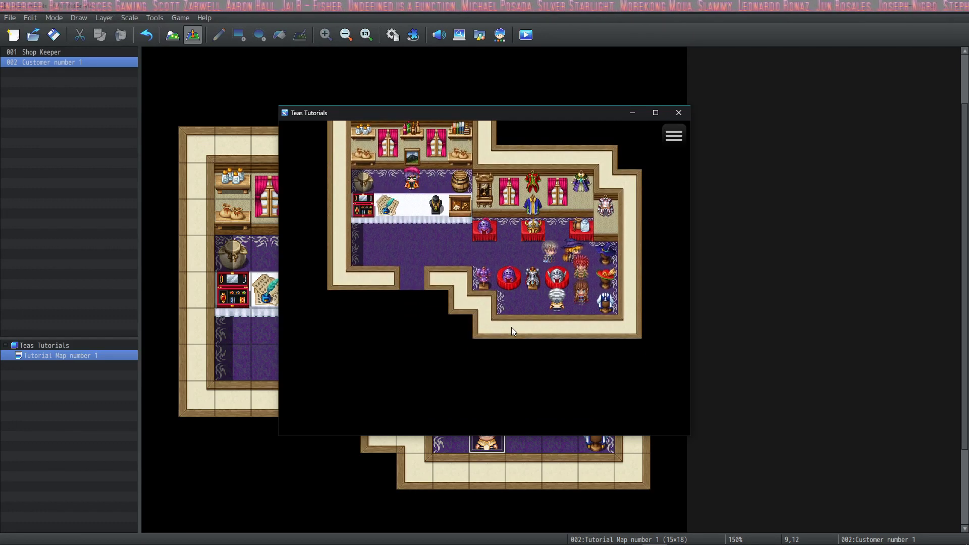
{"action": "key", "text": "Return"}
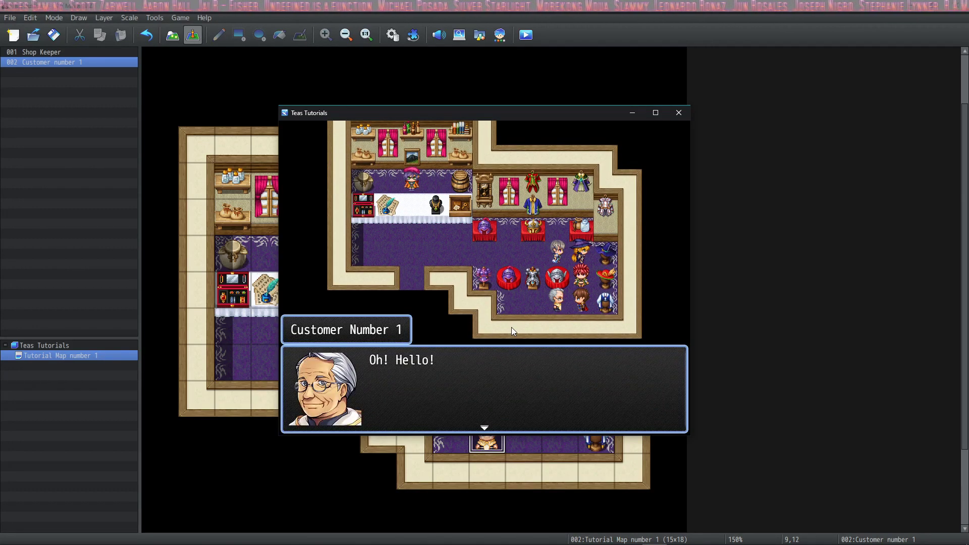
{"action": "key", "text": "Return"}
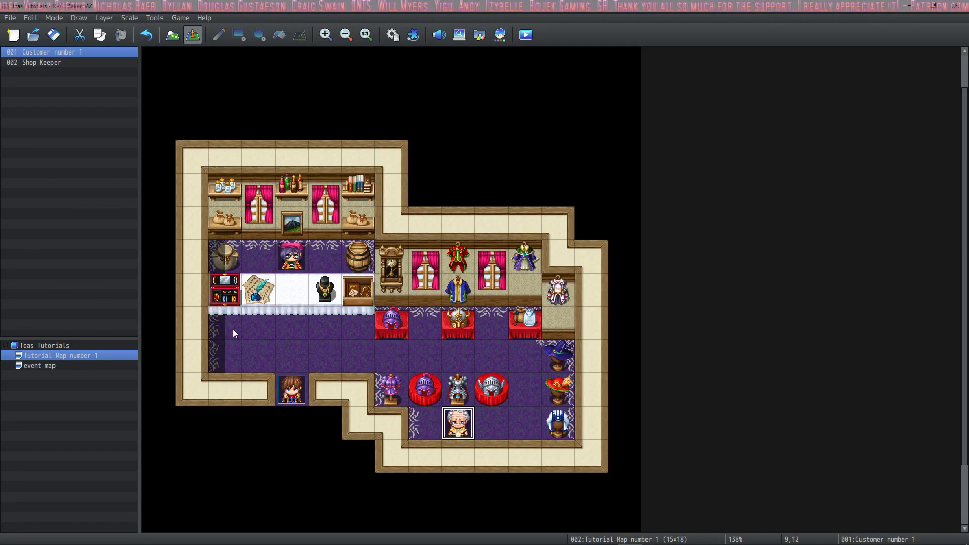
Step: Create a new event on the empty tile with the blonde, pink-dressed People sprite
{"action": "double_click", "coordinate": [233, 328]}
{"action": "double_click", "coordinate": [254, 323]}
{"action": "left_click", "coordinate": [333, 275]}
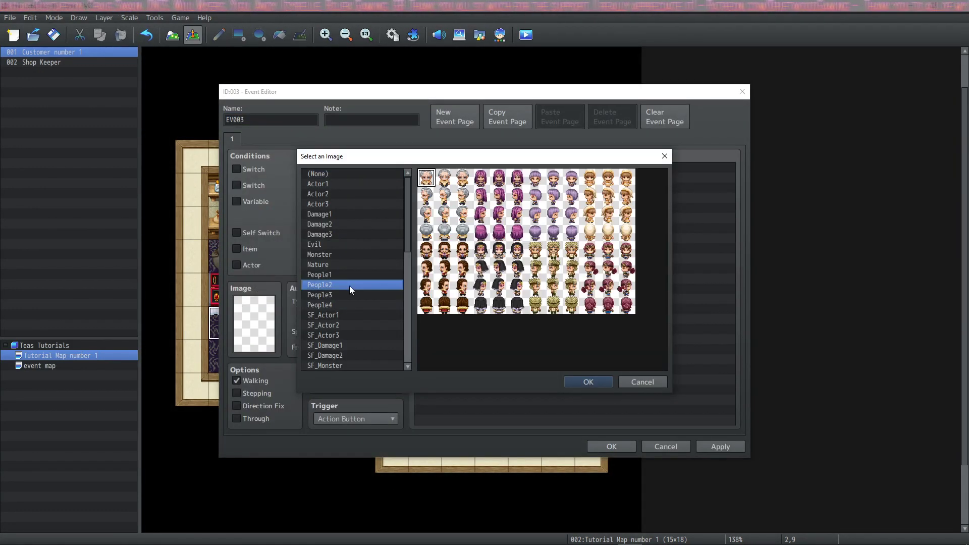
{"action": "double_click", "coordinate": [611, 179]}
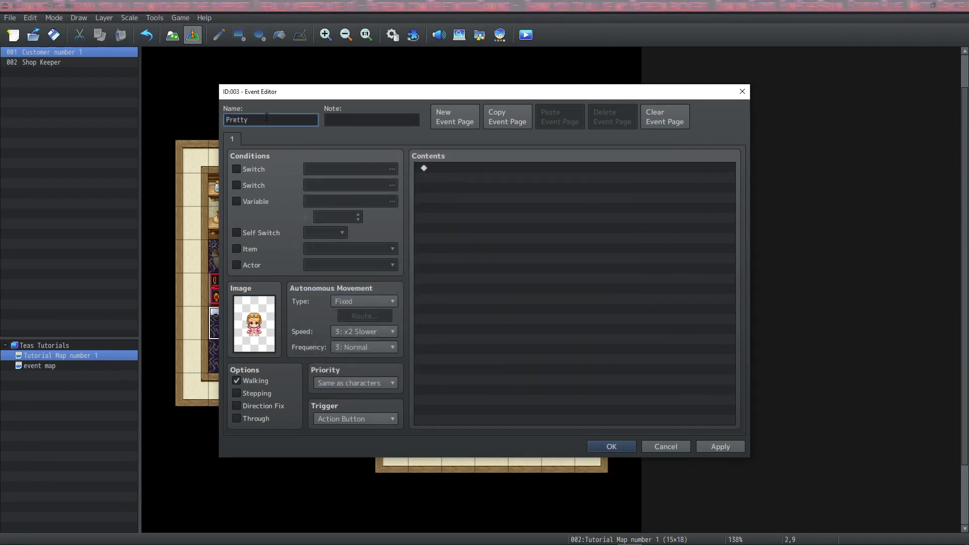
Step: Give the event a custom movement route of Down, Right, Up, Left
{"action": "left_click", "coordinate": [363, 302]}
{"action": "left_click", "coordinate": [356, 352]}
{"action": "left_click", "coordinate": [432, 182]}
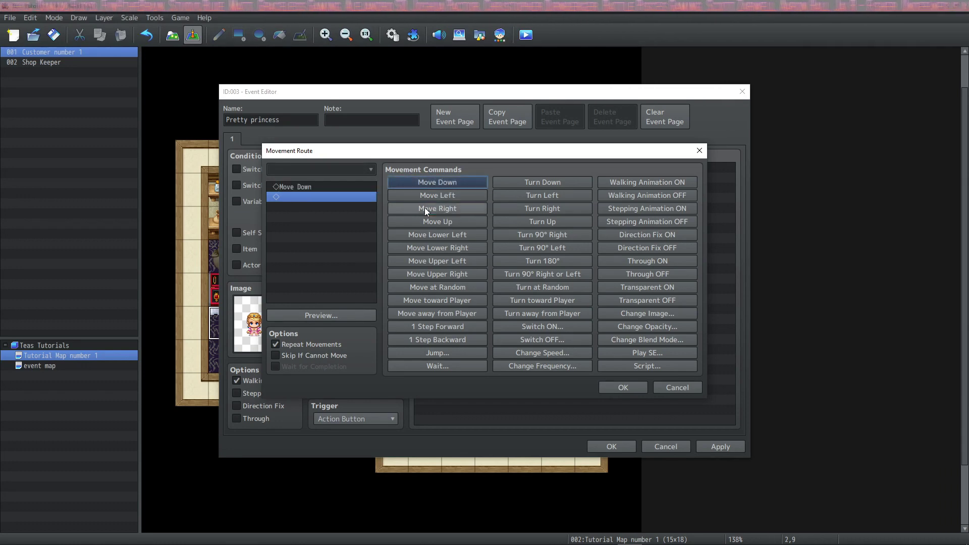
{"action": "left_click", "coordinate": [425, 207]}
{"action": "left_click", "coordinate": [430, 221]}
{"action": "left_click", "coordinate": [434, 195]}
{"action": "left_click", "coordinate": [314, 187]}
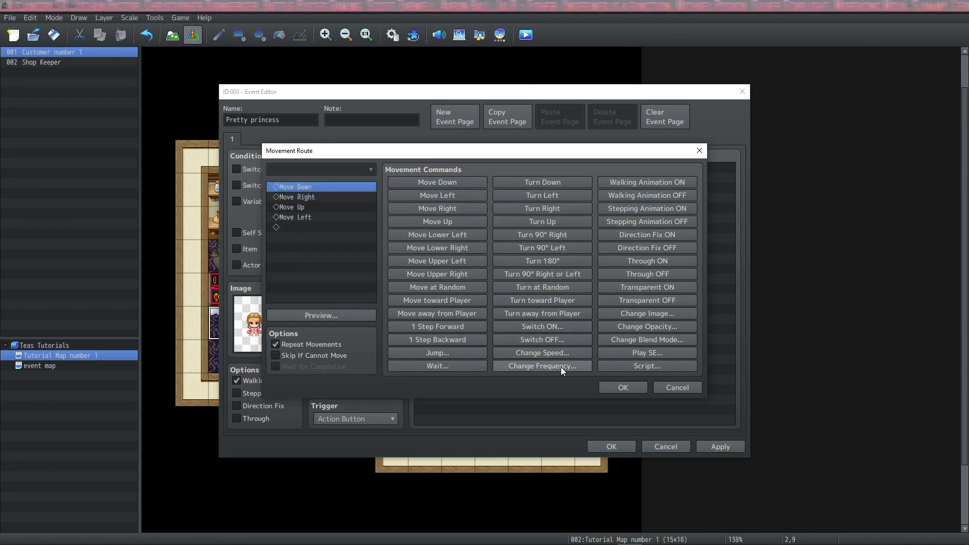
{"action": "left_click", "coordinate": [622, 388]}
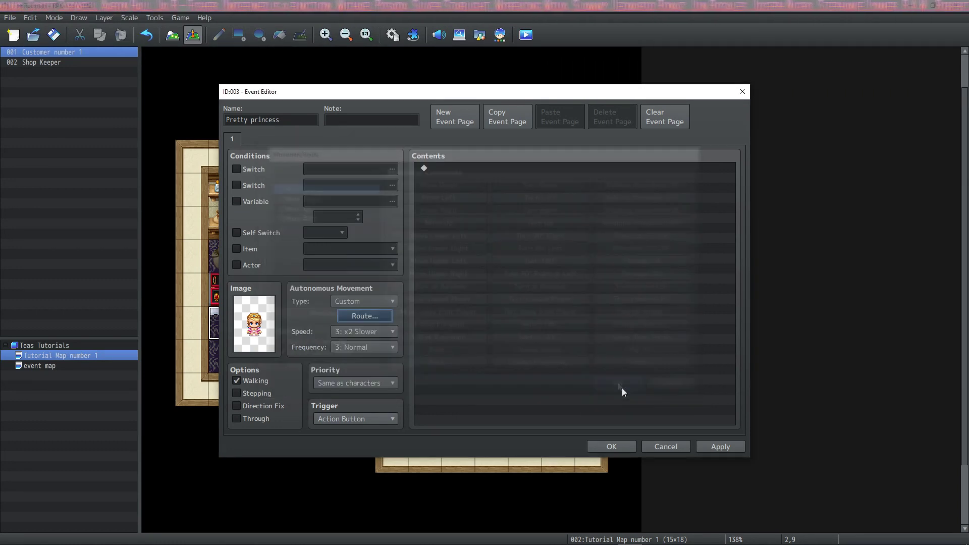
Step: Add a dialogue line with the princess face portrait and speaker name, and save the Pretty princess event
{"action": "double_click", "coordinate": [444, 168]}
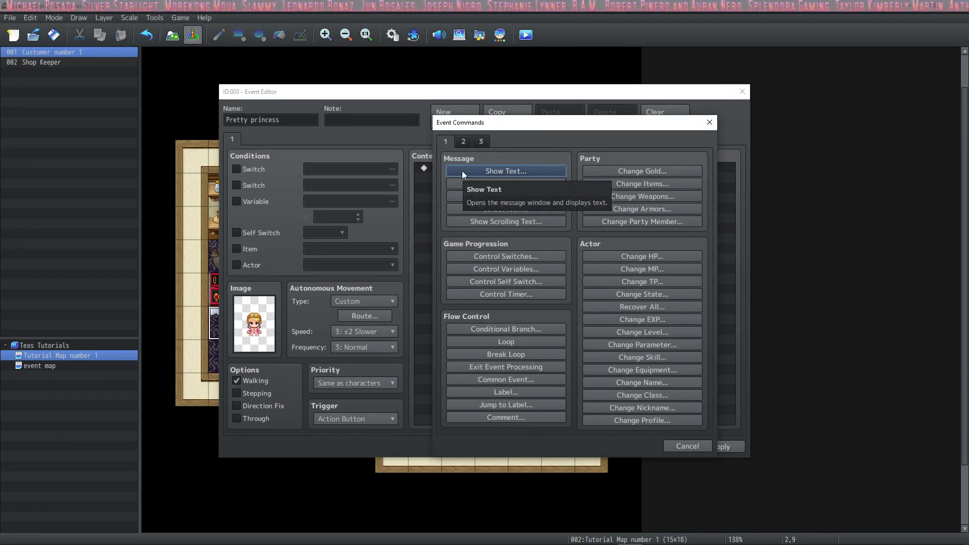
{"action": "left_click", "coordinate": [462, 170]}
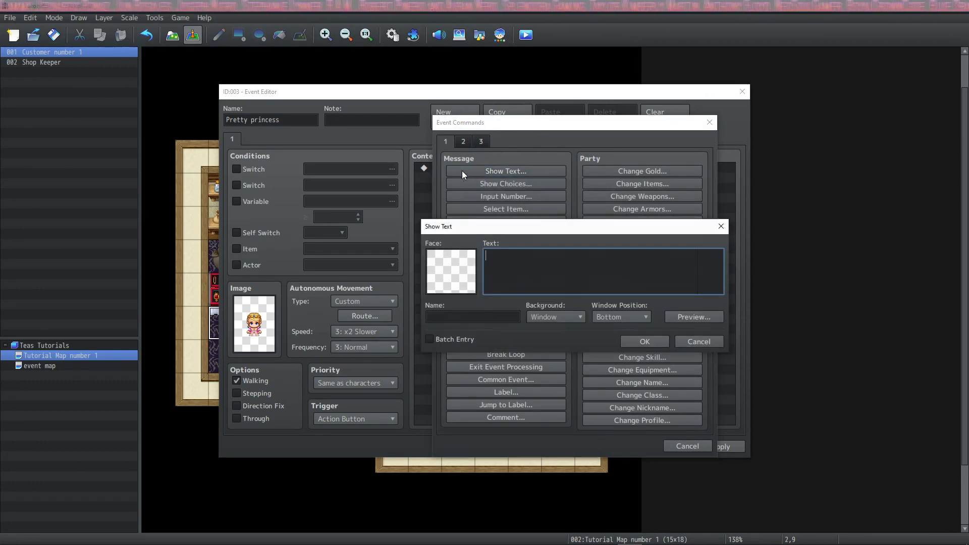
{"action": "left_click", "coordinate": [450, 270]}
{"action": "left_click", "coordinate": [444, 280]}
{"action": "left_click", "coordinate": [677, 396]}
{"action": "type", "text": "My"}
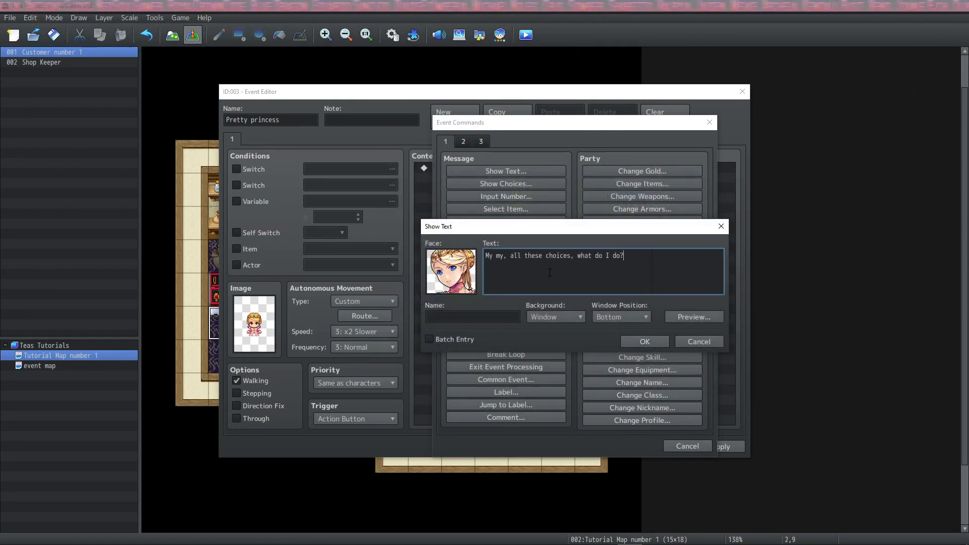
{"action": "left_click", "coordinate": [467, 318]}
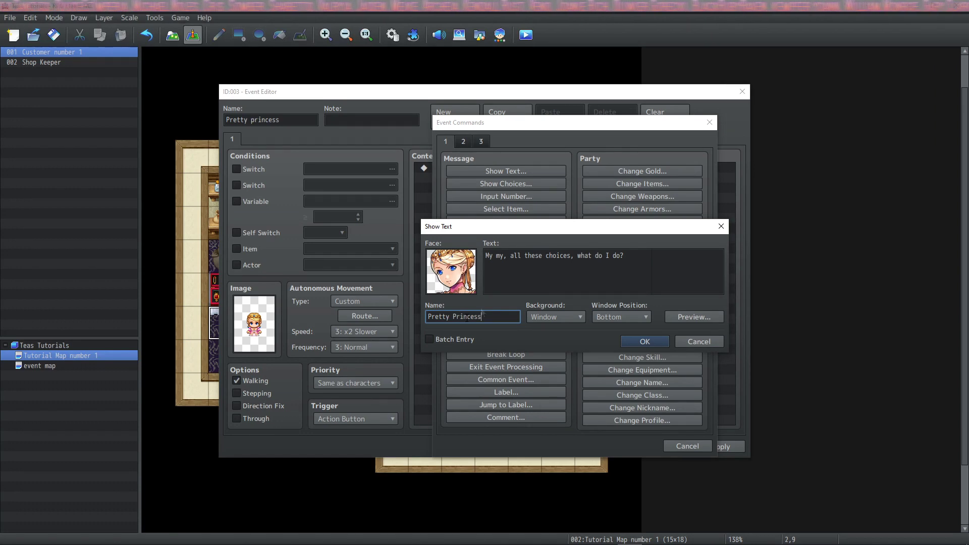
{"action": "key", "text": "Return"}
{"action": "left_click", "coordinate": [608, 448]}
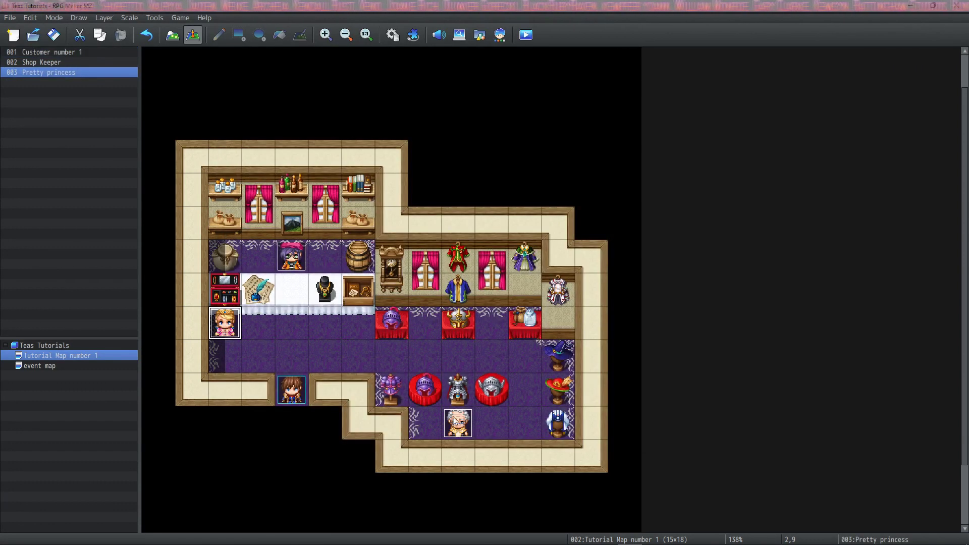
Step: Reopen Customer number 1's custom movement route
{"action": "double_click", "coordinate": [457, 425]}
{"action": "left_click", "coordinate": [364, 301]}
{"action": "left_click", "coordinate": [354, 350]}
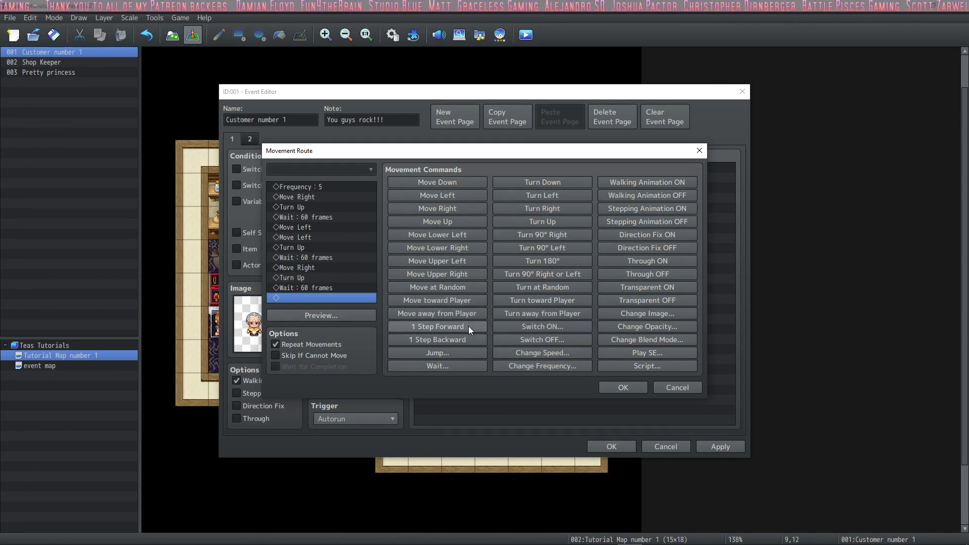
Step: Append a 60-frame wait to Customer number 1's route after trying and cancelling Jump
{"action": "left_click", "coordinate": [456, 353]}
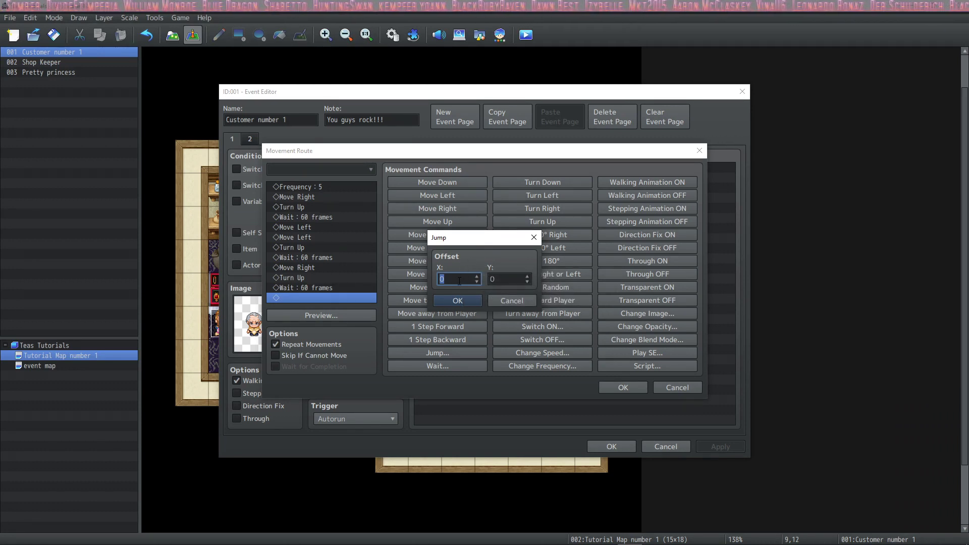
{"action": "key", "text": "Escape"}
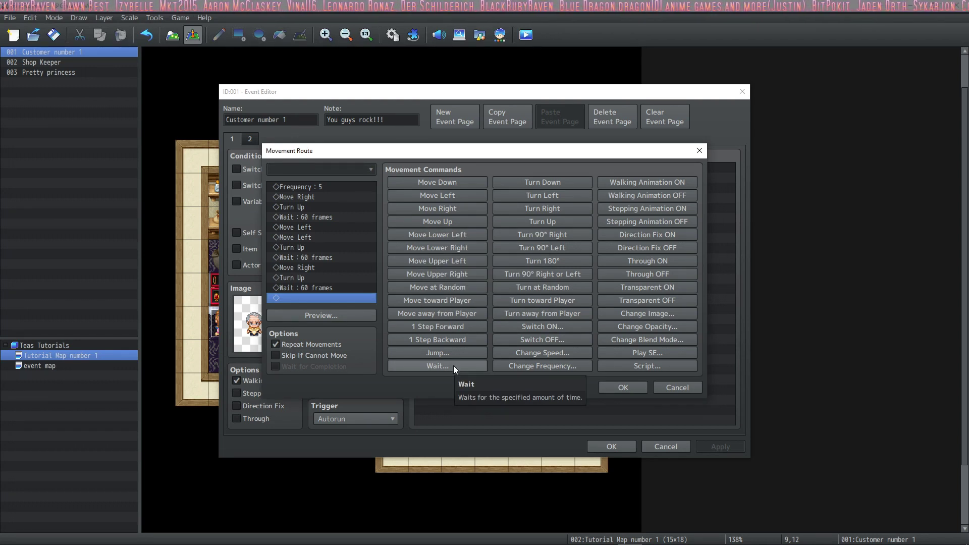
{"action": "left_click", "coordinate": [453, 365]}
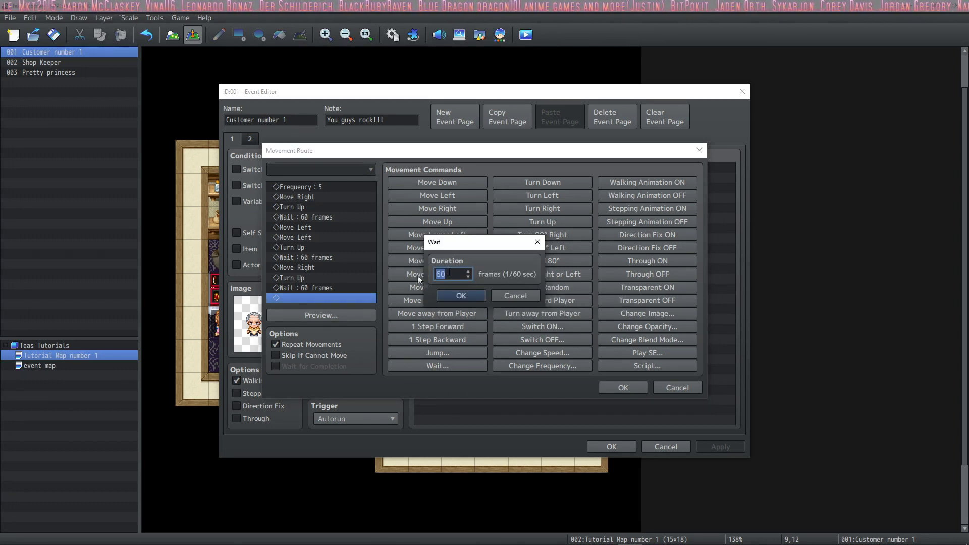
{"action": "left_click", "coordinate": [454, 295]}
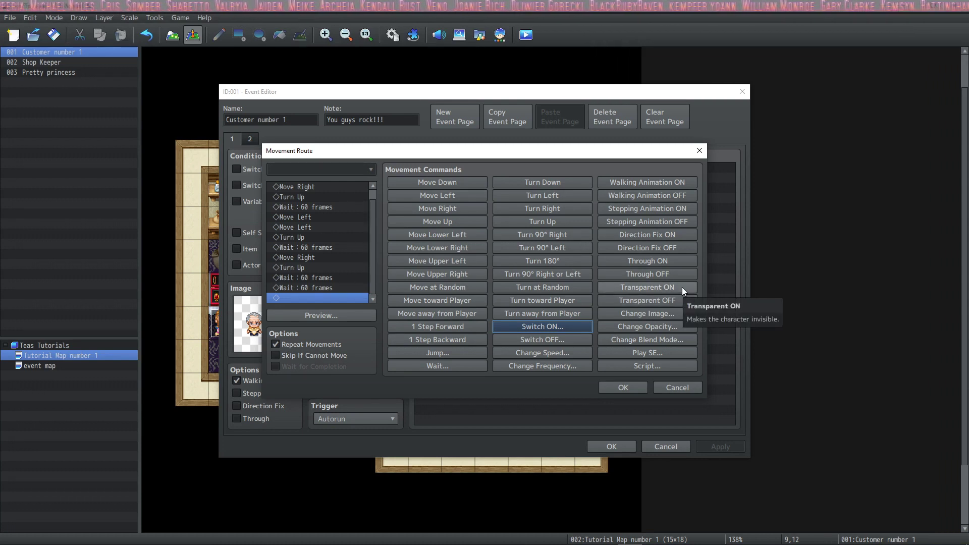
Step: Add an Image step switching Customer number 1's sprite to the grey-haired Actor3 character
{"action": "left_click", "coordinate": [677, 315]}
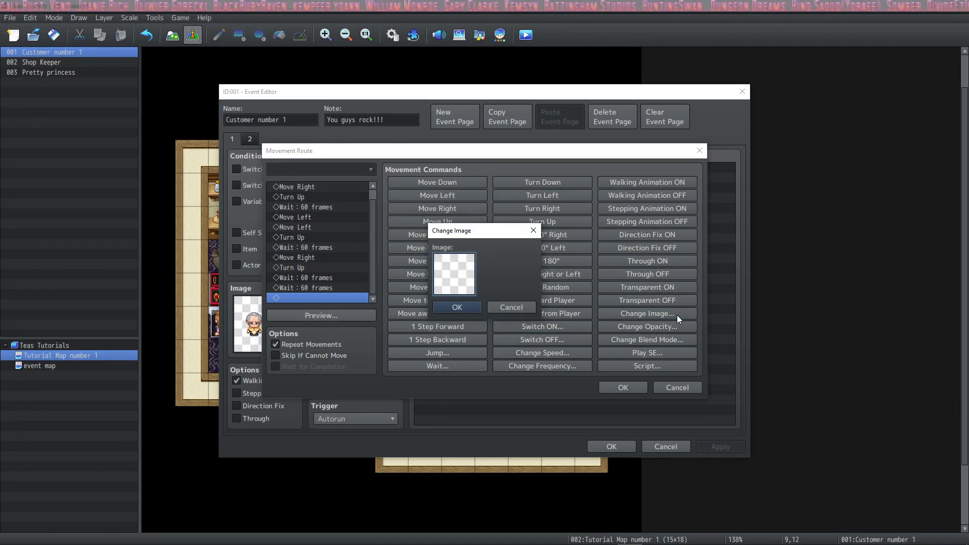
{"action": "double_click", "coordinate": [443, 274]}
{"action": "key", "text": "Escape"}
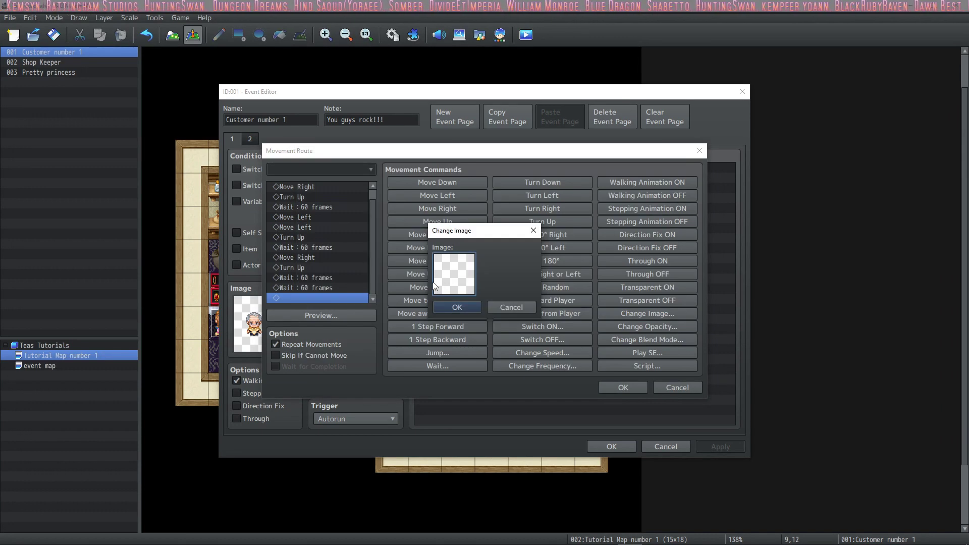
{"action": "double_click", "coordinate": [459, 267]}
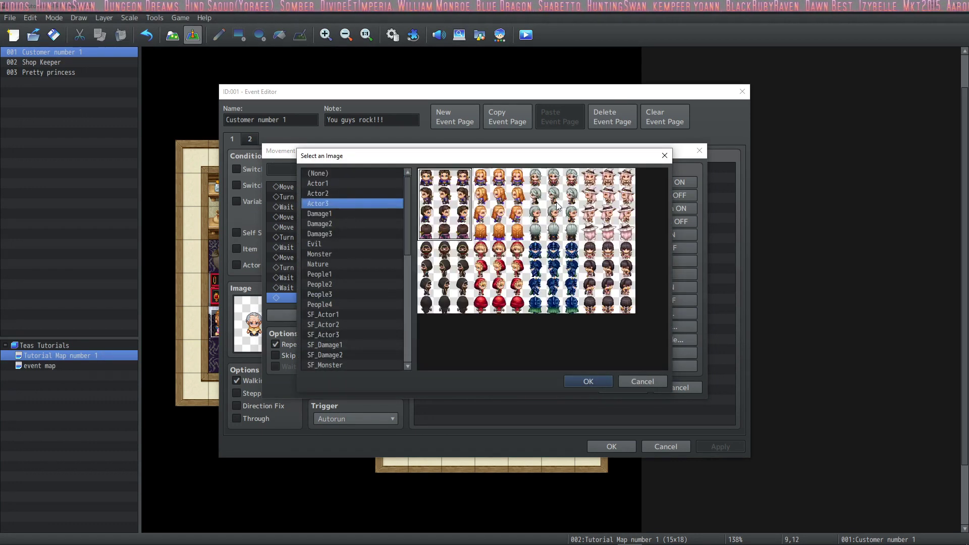
{"action": "left_click", "coordinate": [557, 205]}
{"action": "left_click", "coordinate": [592, 381]}
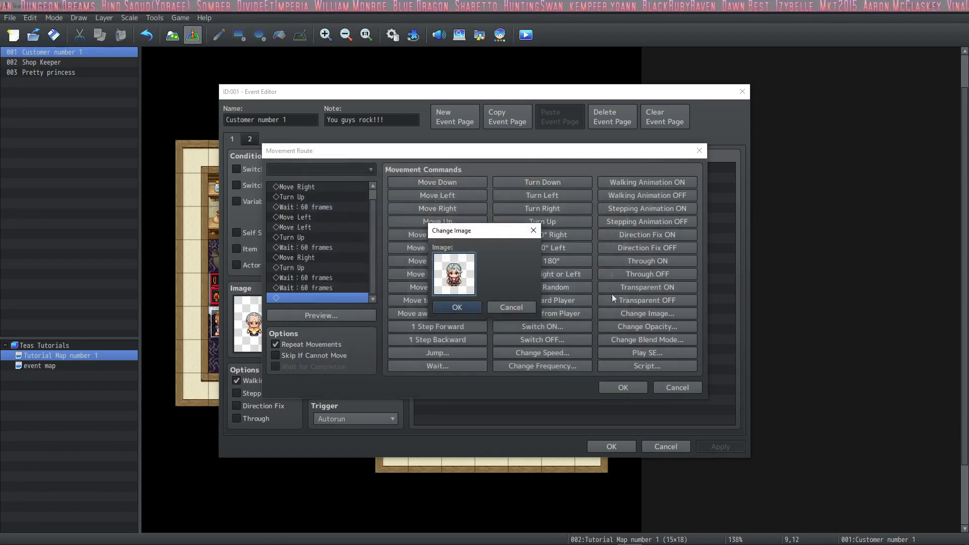
{"action": "left_click", "coordinate": [465, 305]}
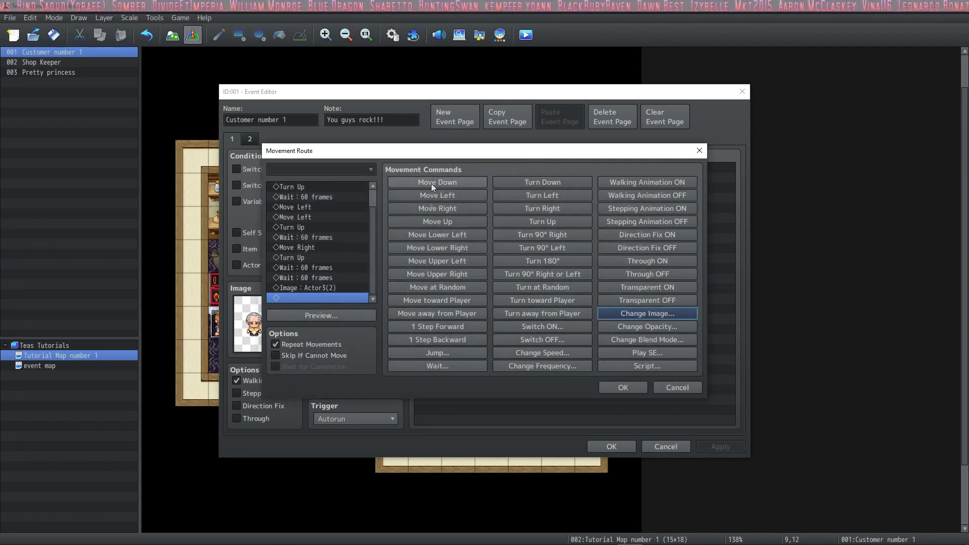
{"action": "left_click", "coordinate": [647, 327]}
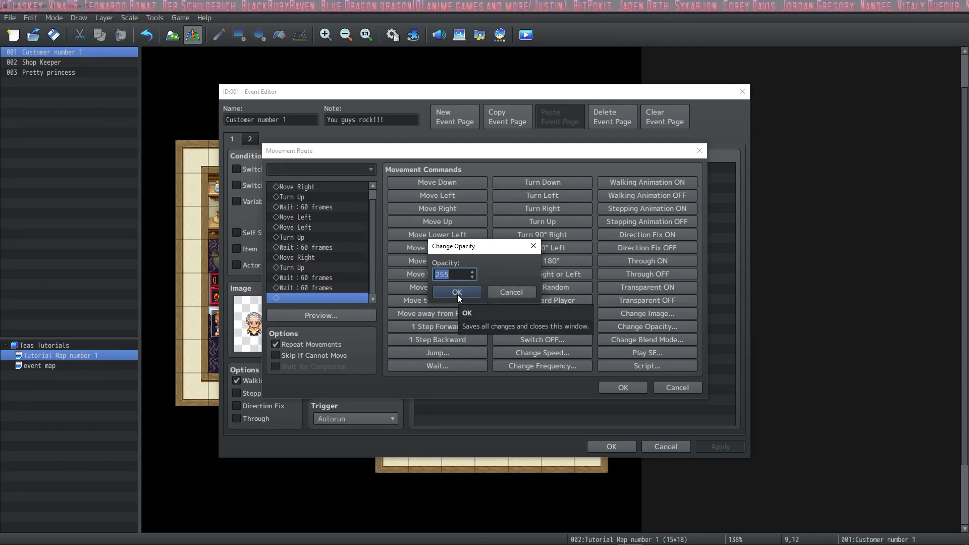
Step: Add an Opacity : 255 step, checking Blend Mode and Play SE without adding them
{"action": "left_click", "coordinate": [458, 295]}
{"action": "left_click", "coordinate": [678, 341]}
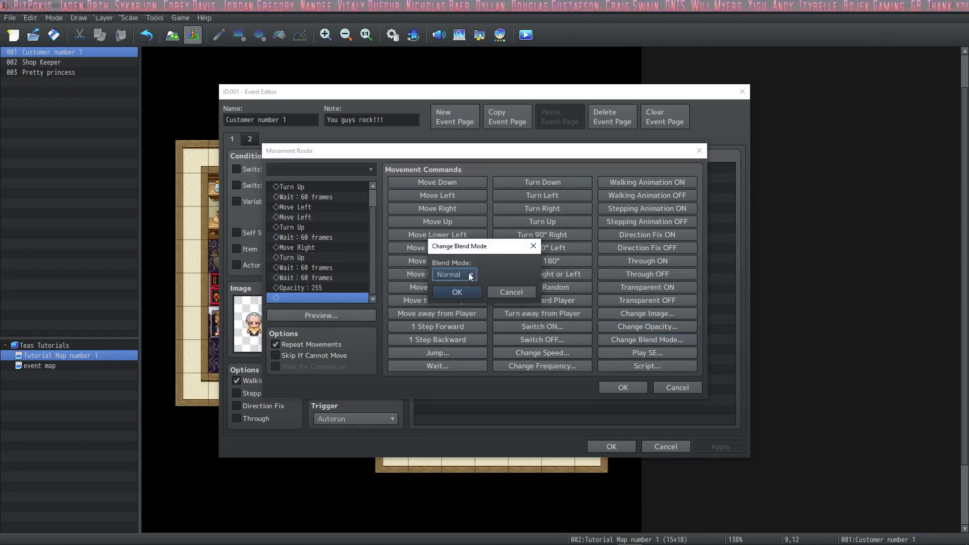
{"action": "left_click", "coordinate": [469, 275]}
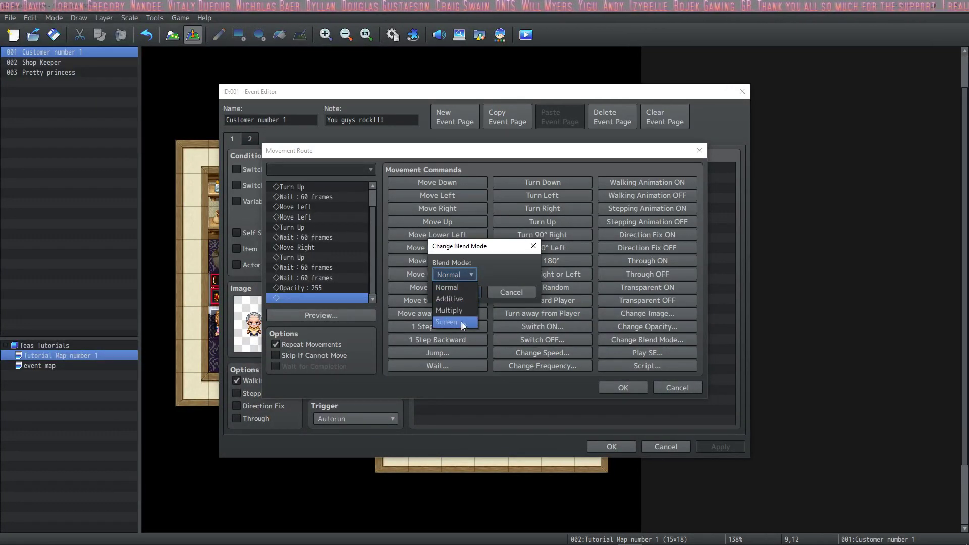
{"action": "left_click", "coordinate": [519, 290]}
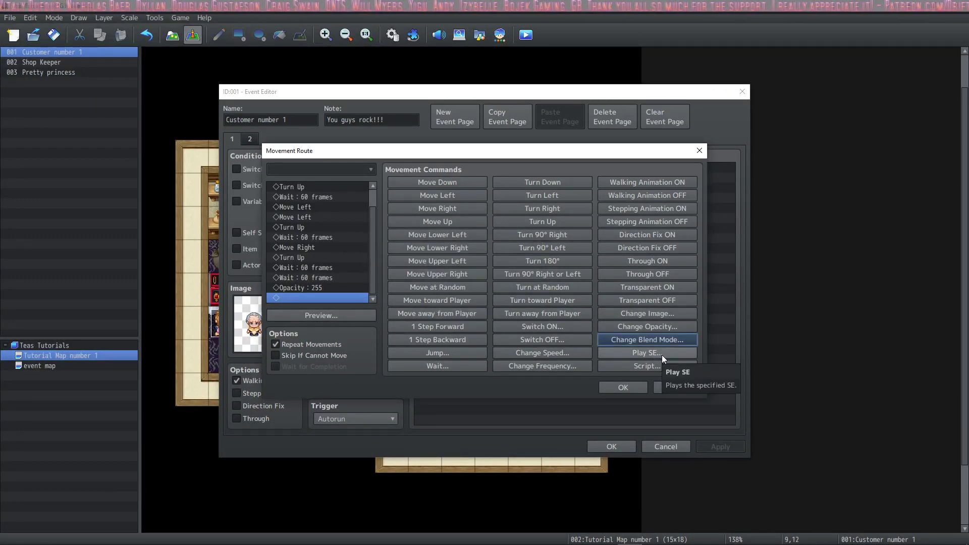
{"action": "left_click", "coordinate": [662, 355]}
{"action": "left_click", "coordinate": [523, 384]}
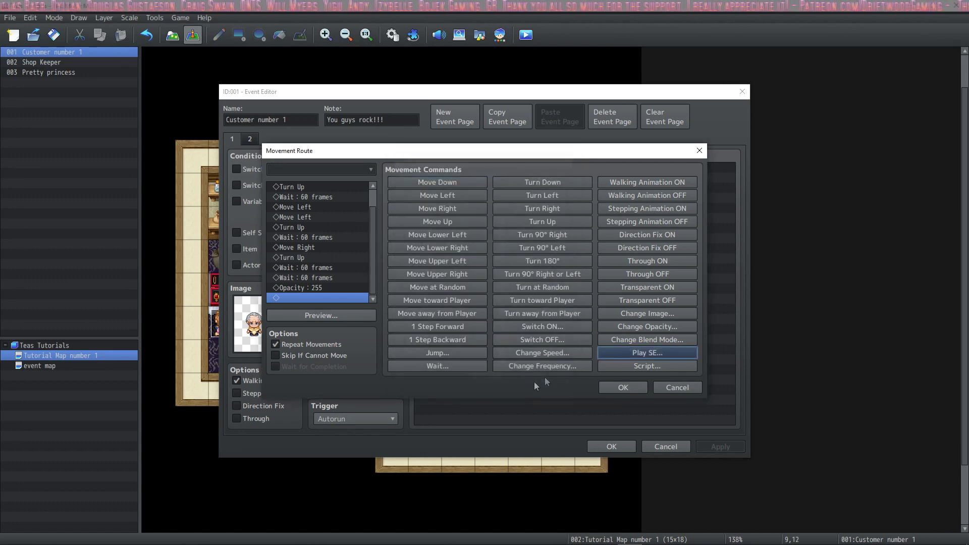
{"action": "left_click", "coordinate": [667, 371]}
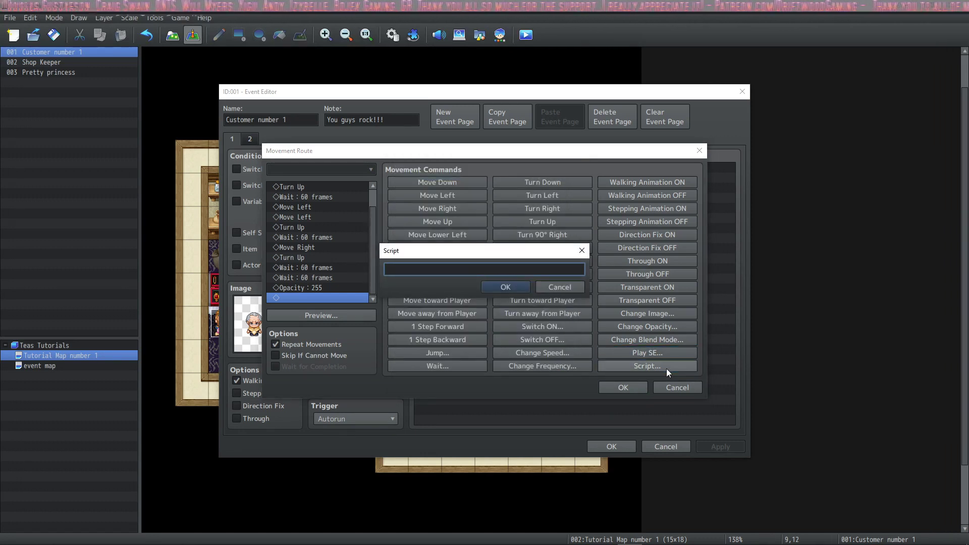